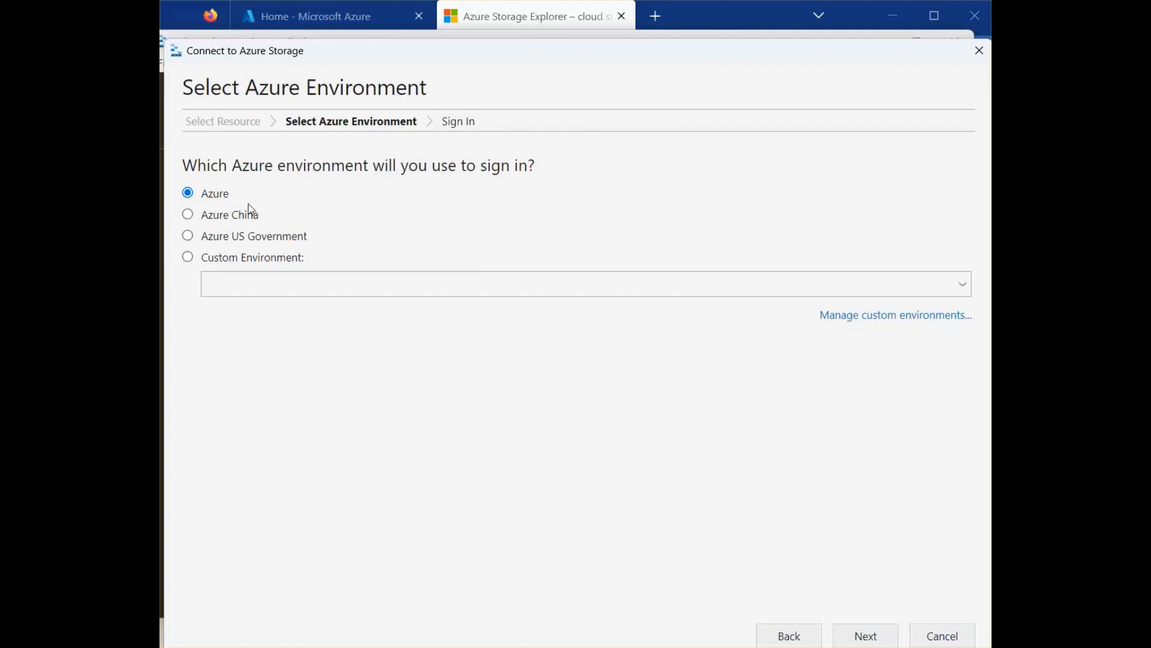
# Step: Switch to the Azure portal in the browser, open the Azure Active Directory users list, and select User One
pyautogui.click(527, 16)
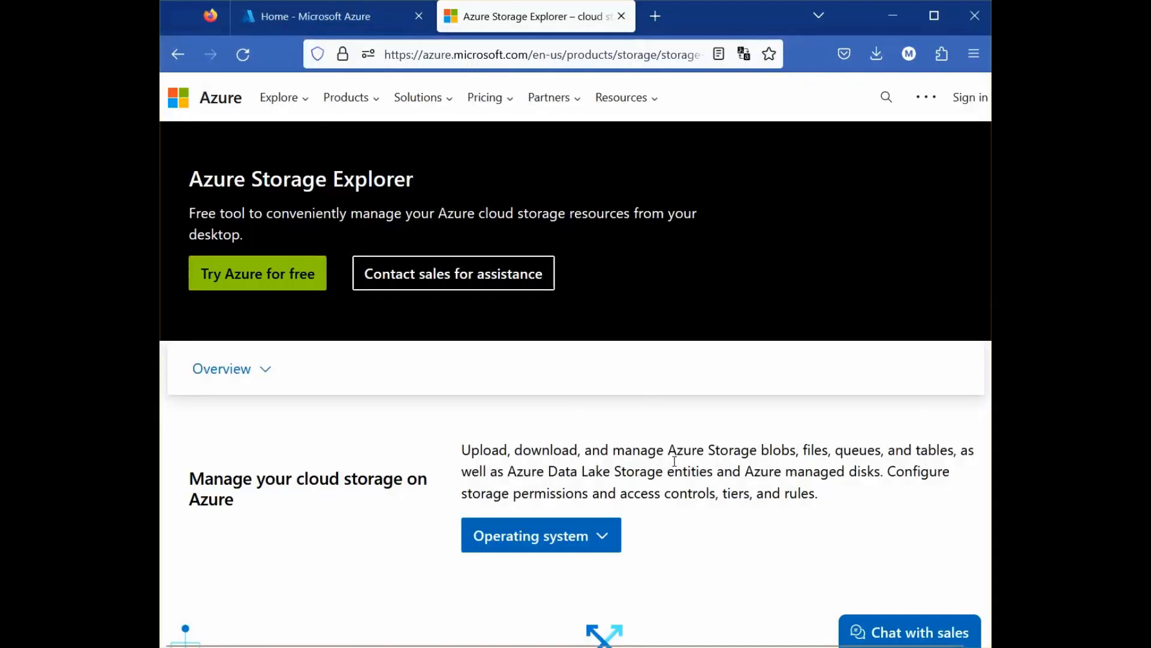
pyautogui.click(344, 22)
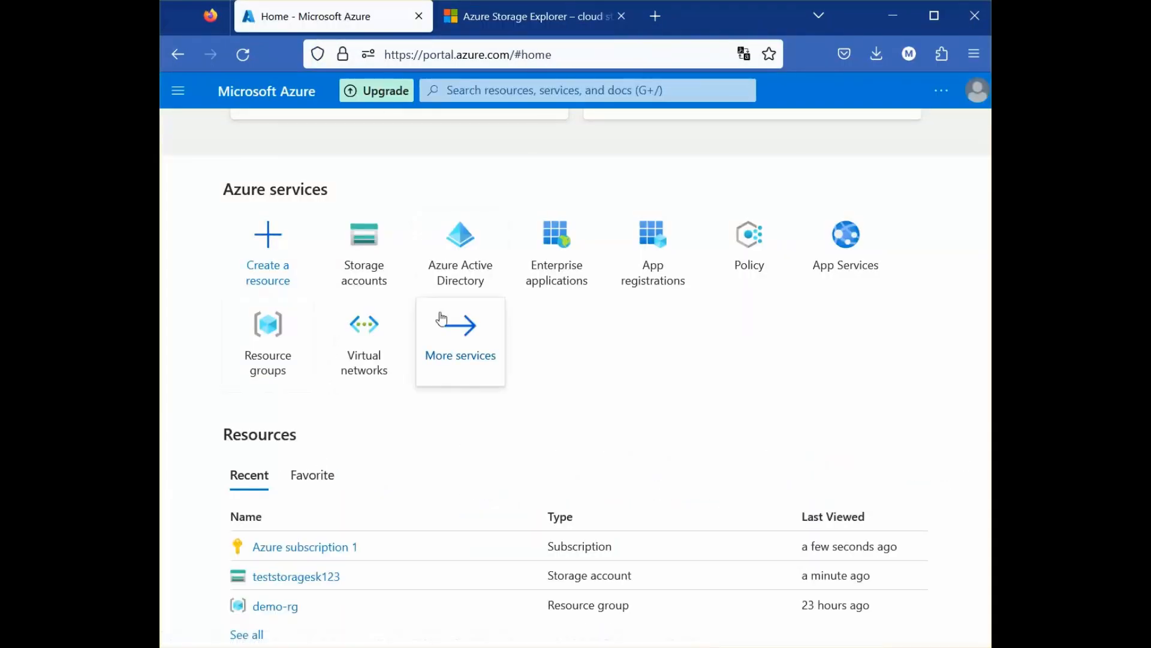
pyautogui.click(462, 247)
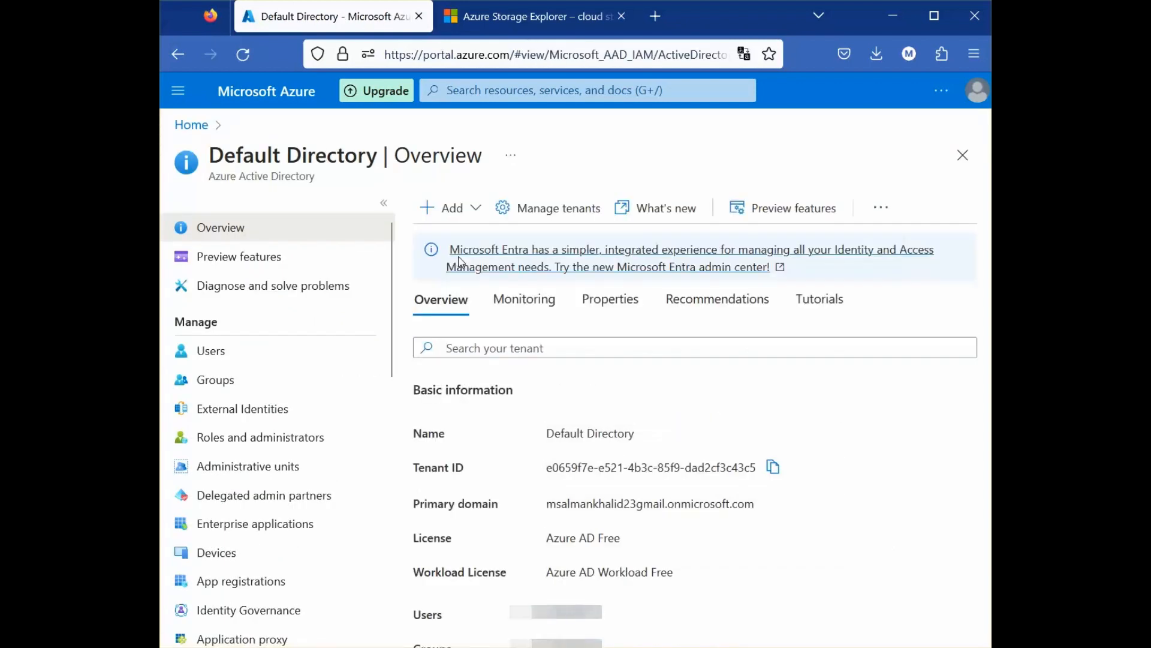
pyautogui.click(232, 353)
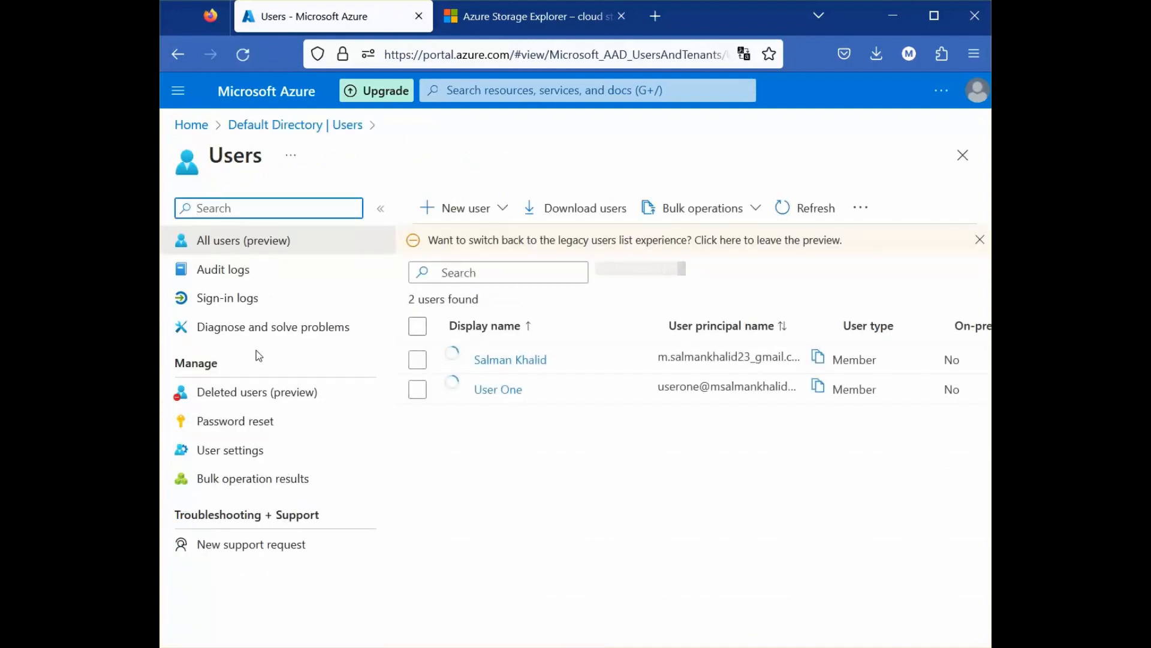
pyautogui.click(417, 389)
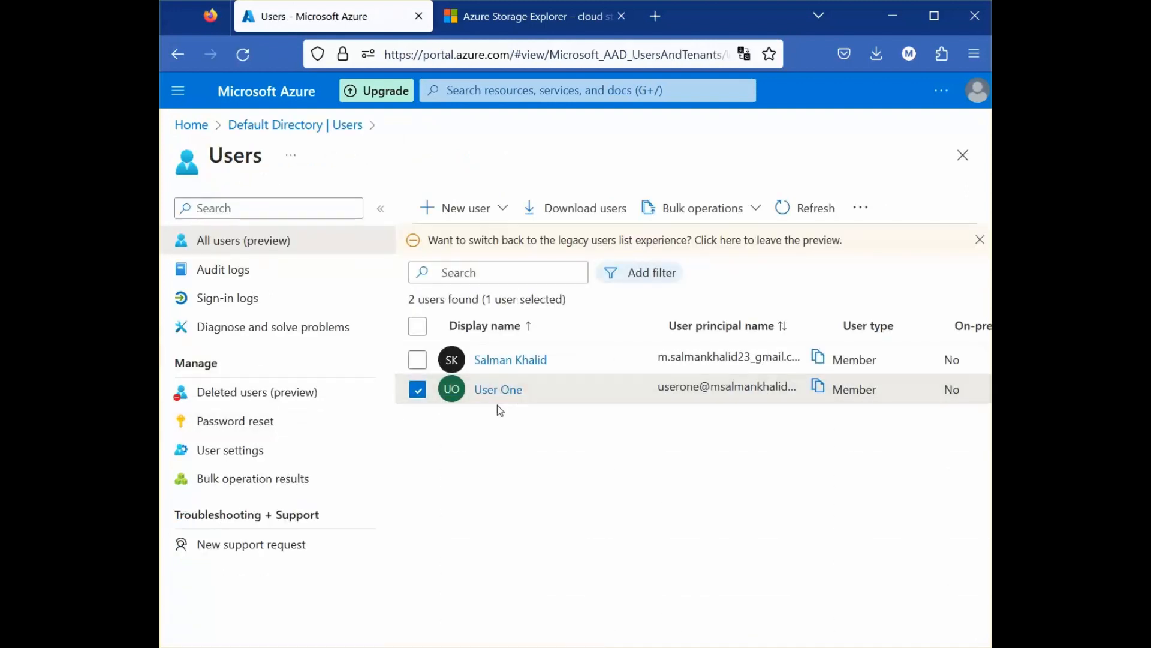
# Step: Open the Access Control (IAM) page of the storage account teststoragesk123
pyautogui.click(192, 126)
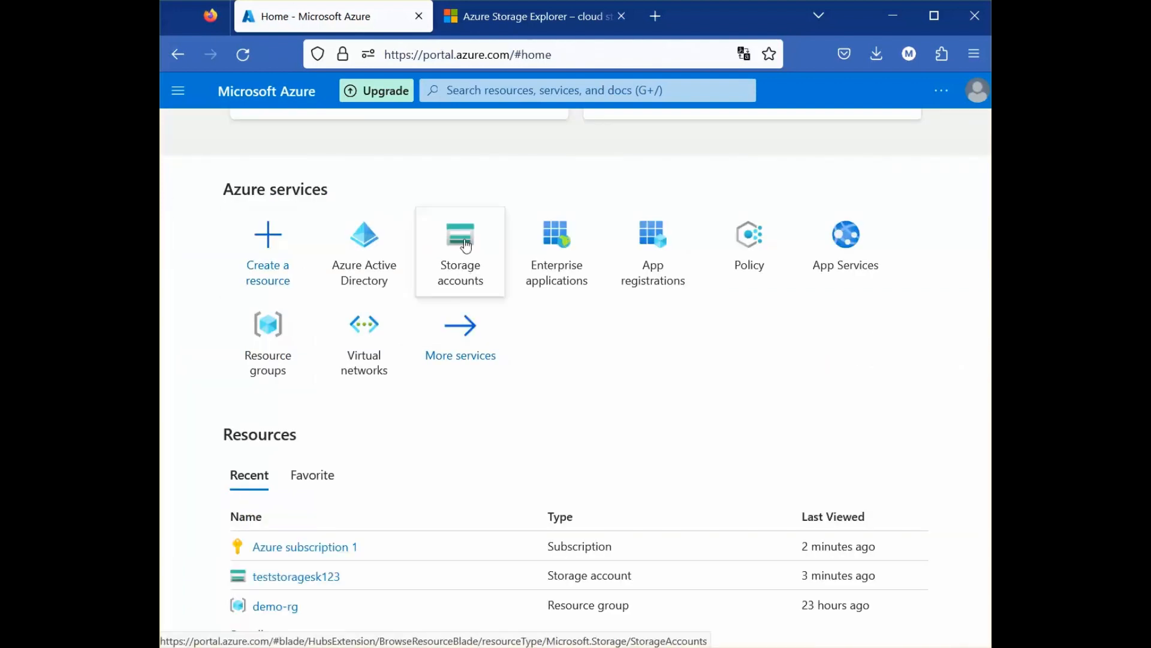
pyautogui.click(470, 272)
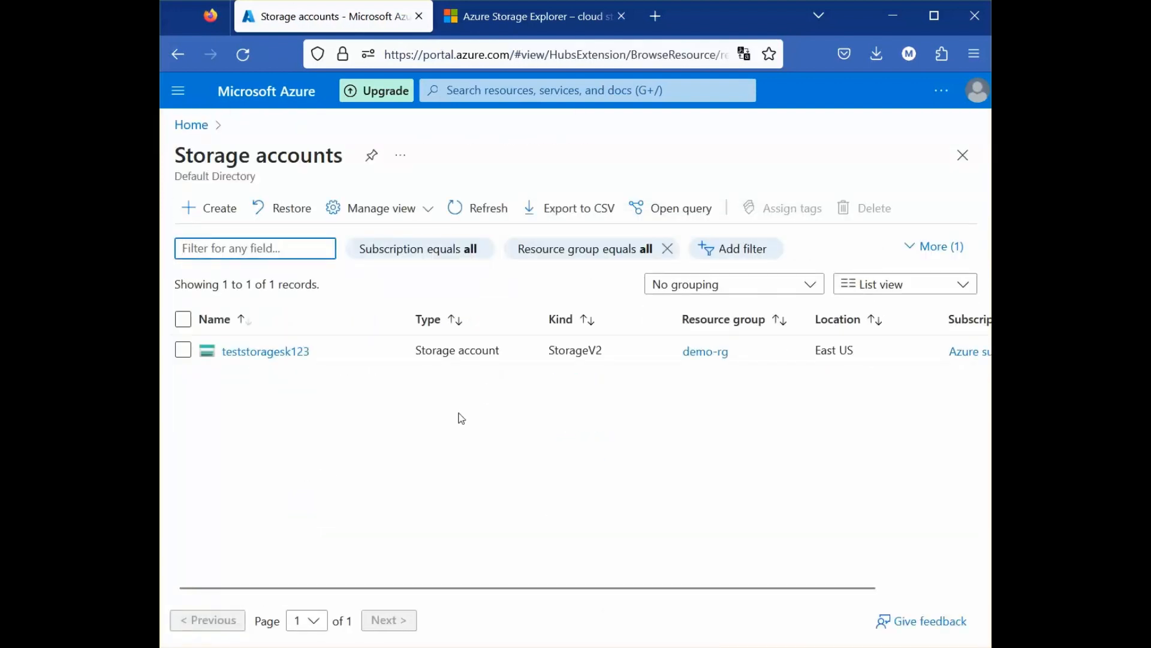
pyautogui.click(258, 352)
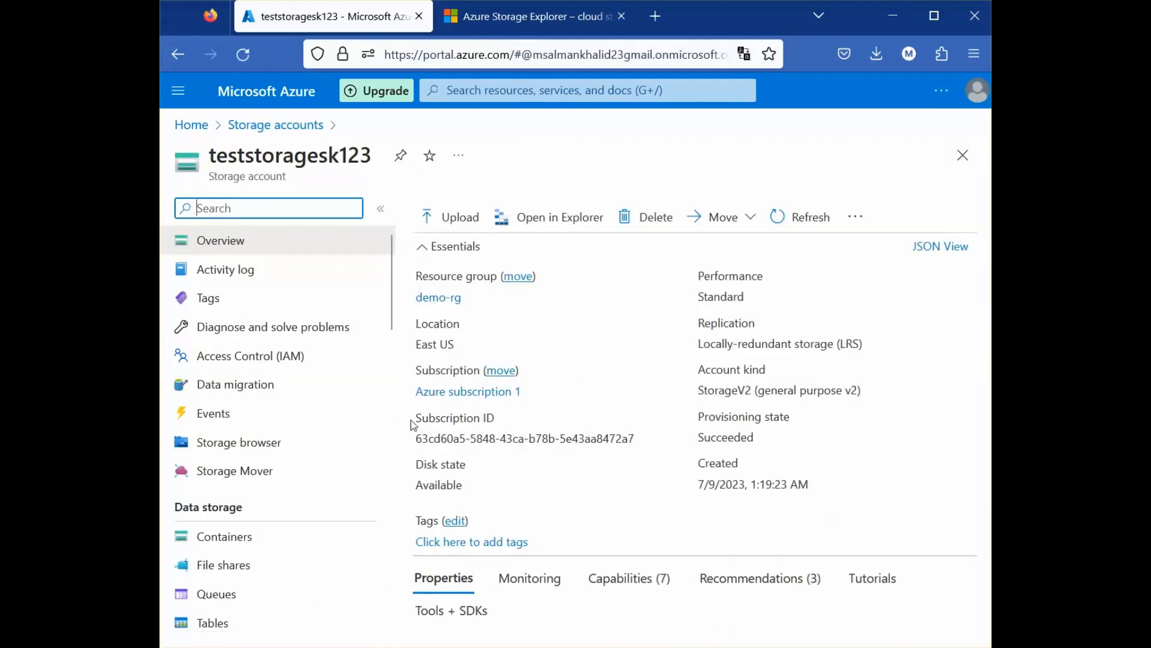
pyautogui.click(269, 366)
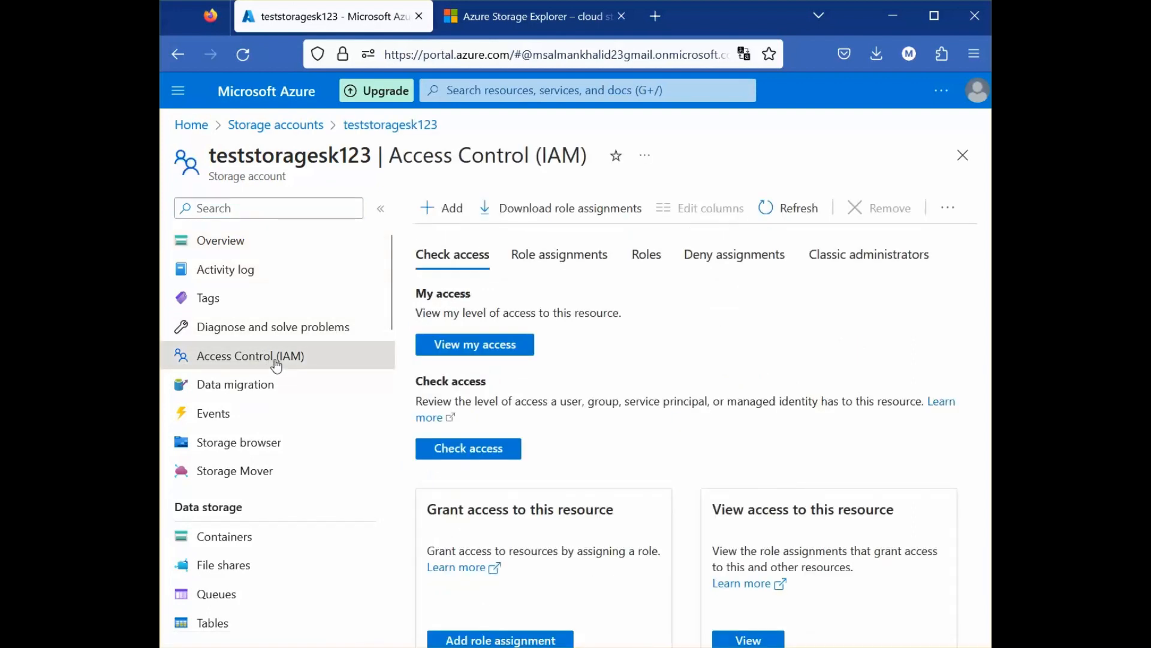
# Step: Start a new role assignment for the storage account and choose the Reader role
pyautogui.click(444, 208)
pyautogui.click(475, 241)
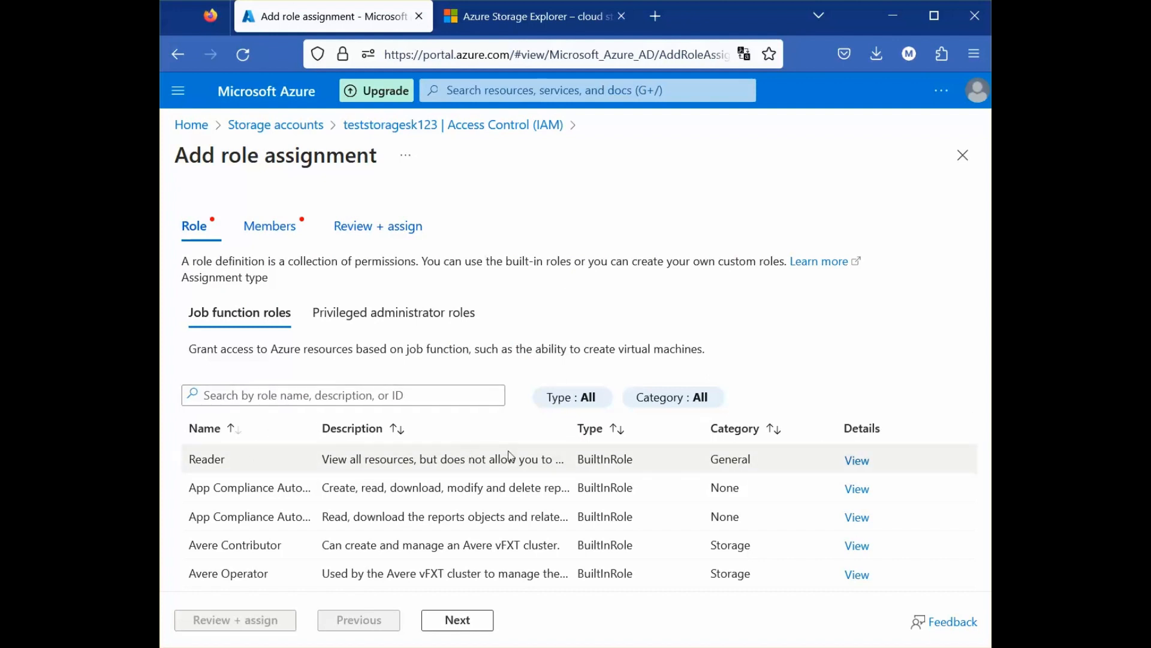
pyautogui.click(273, 463)
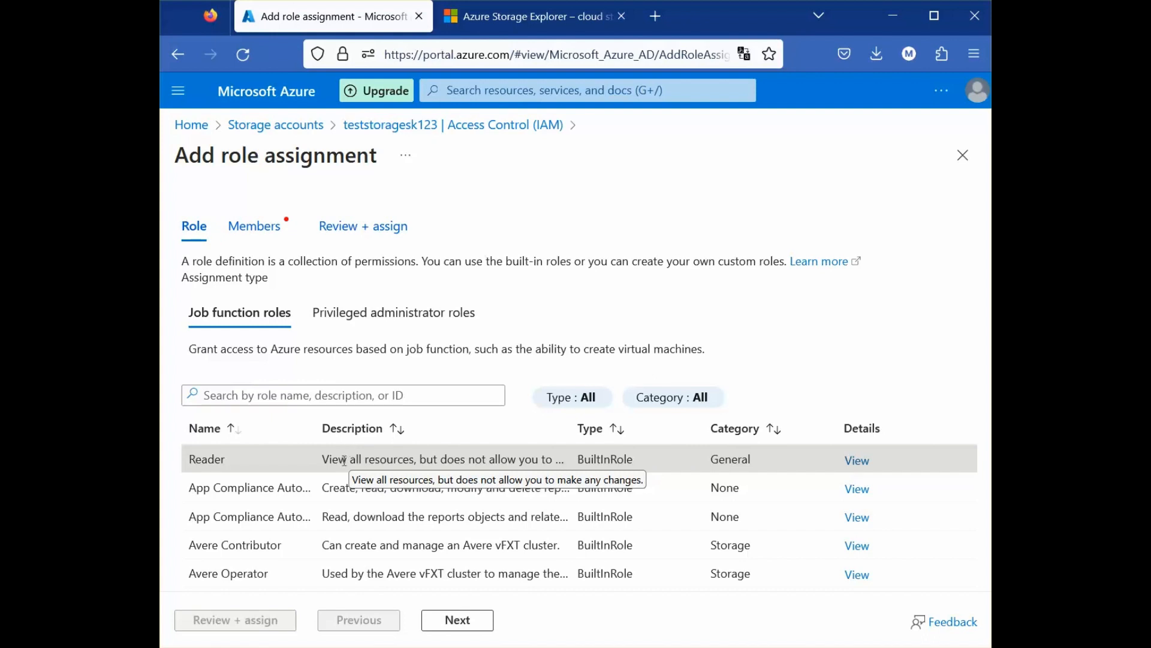
pyautogui.click(465, 628)
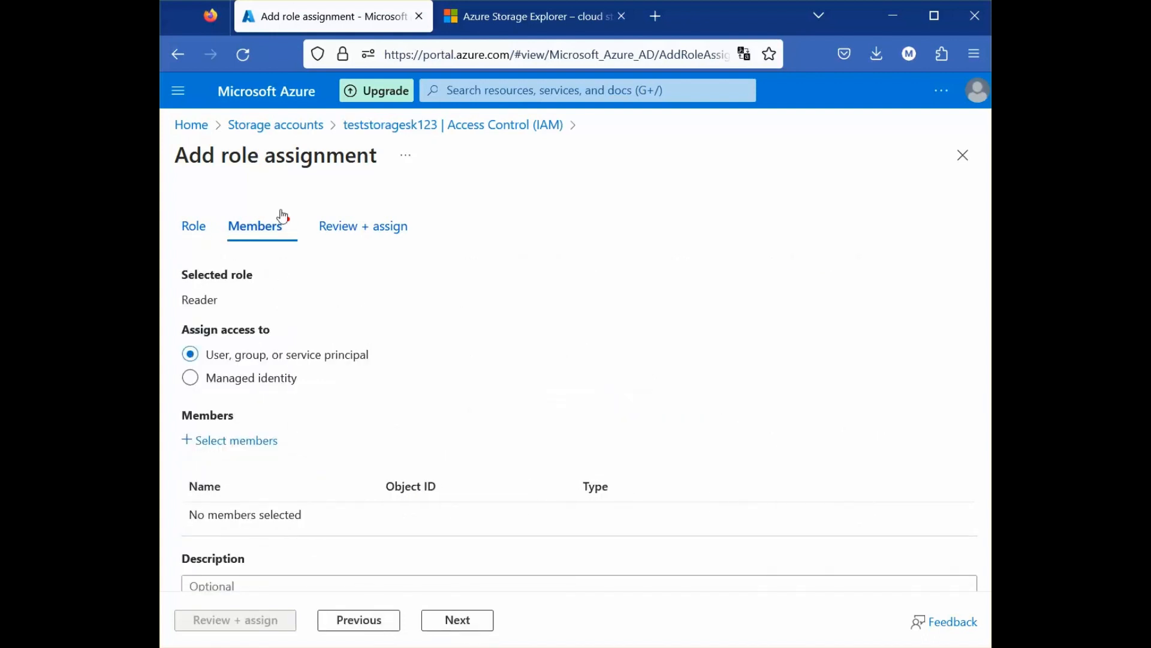
# Step: Add User One as the member, assign the Reader role, and dismiss the notification
pyautogui.click(237, 441)
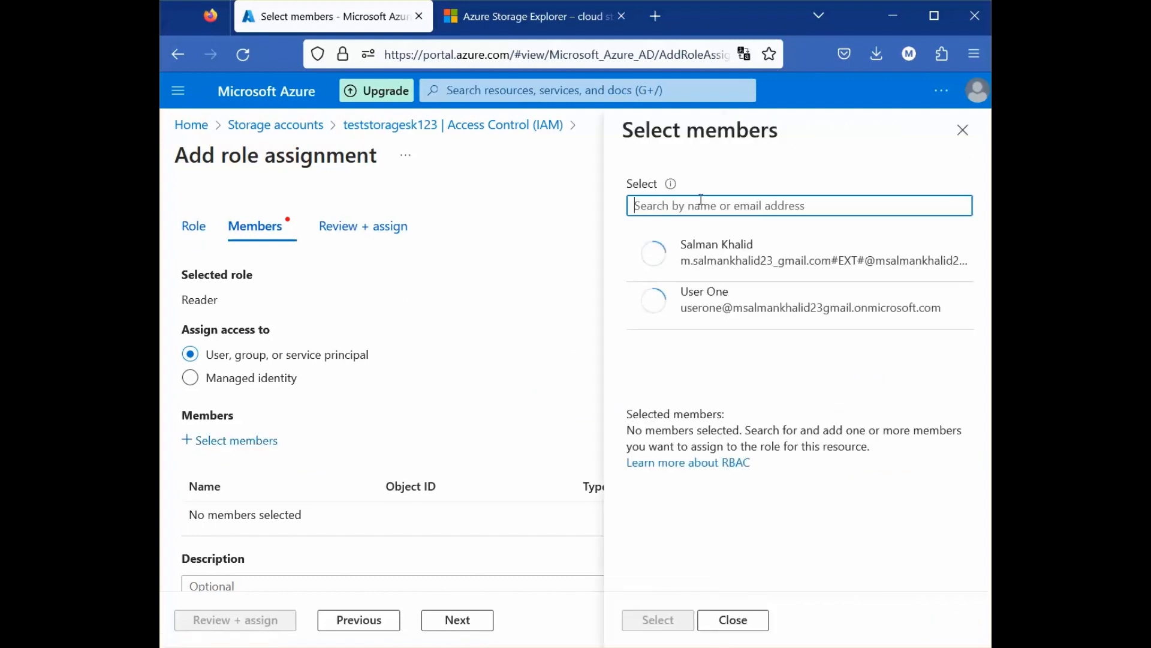
pyautogui.click(749, 315)
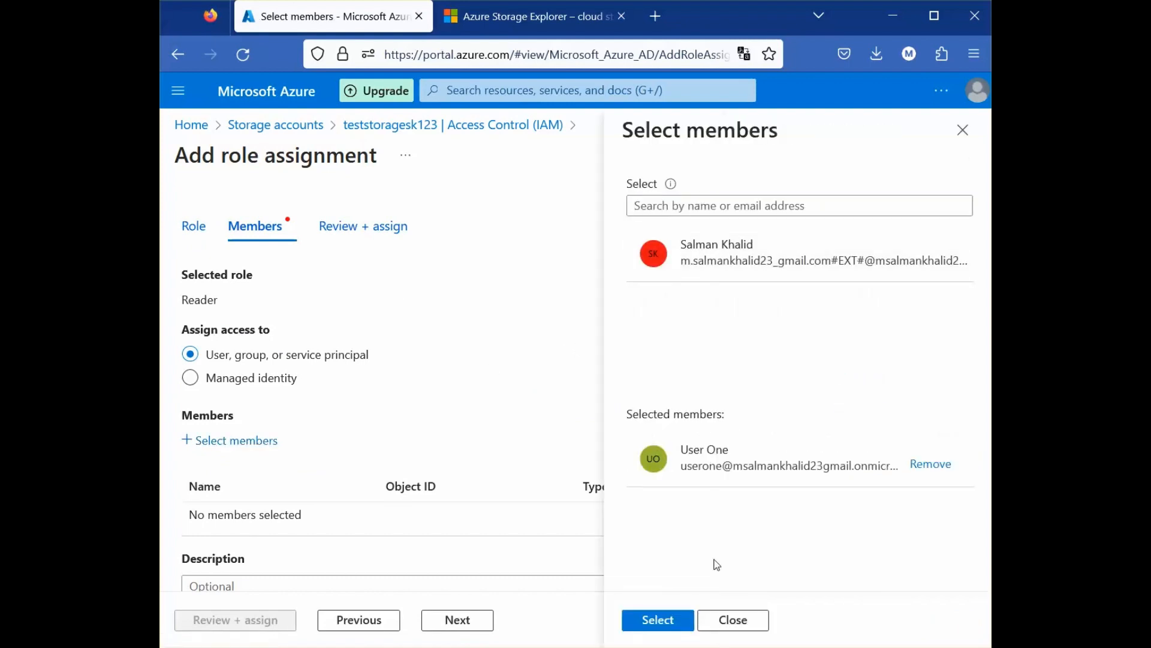
pyautogui.click(656, 621)
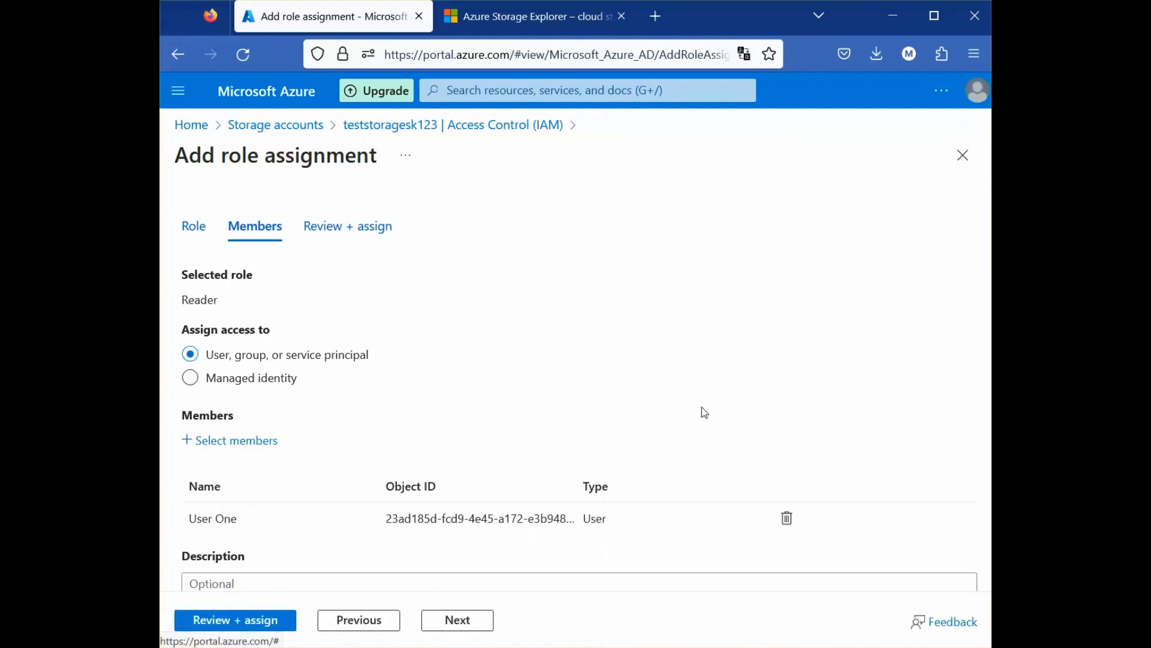
pyautogui.click(235, 623)
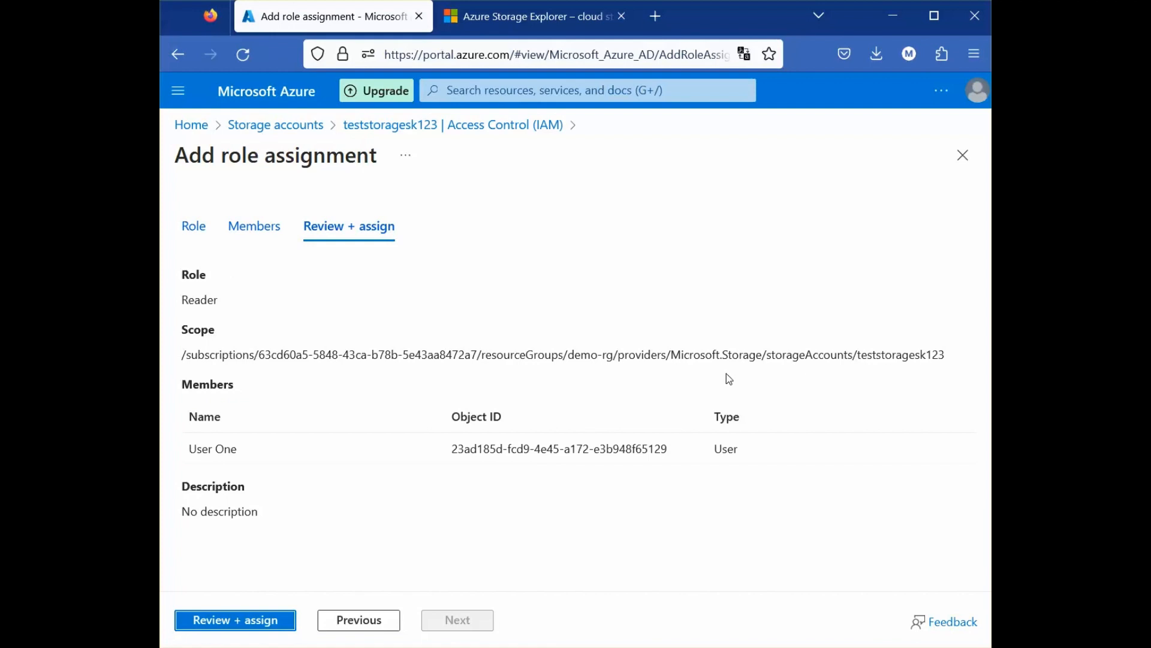
pyautogui.click(263, 624)
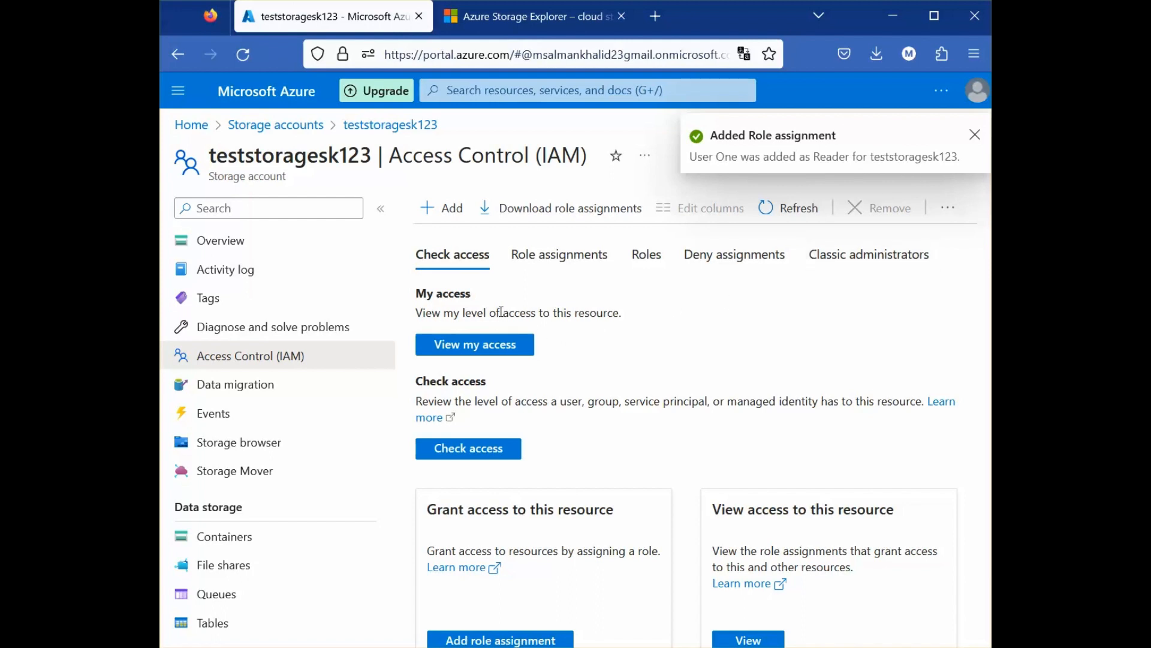
pyautogui.click(975, 144)
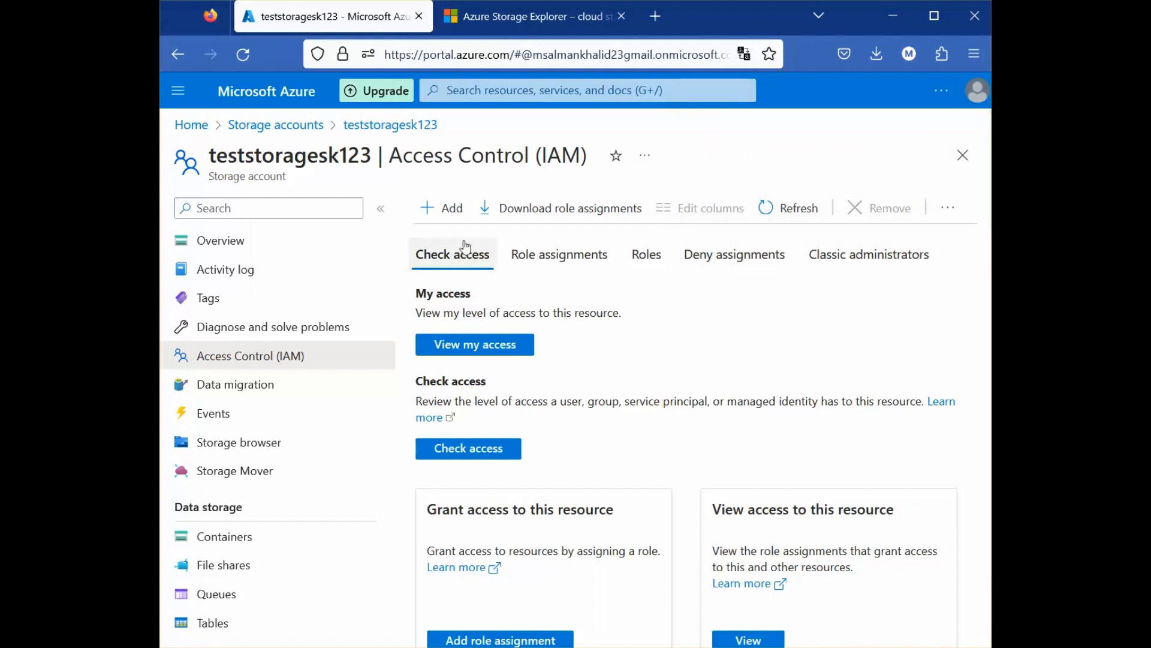
# Step: Start another role assignment, search the roles for "blob", and choose Storage Blob Data Reader
pyautogui.click(448, 208)
pyautogui.click(495, 240)
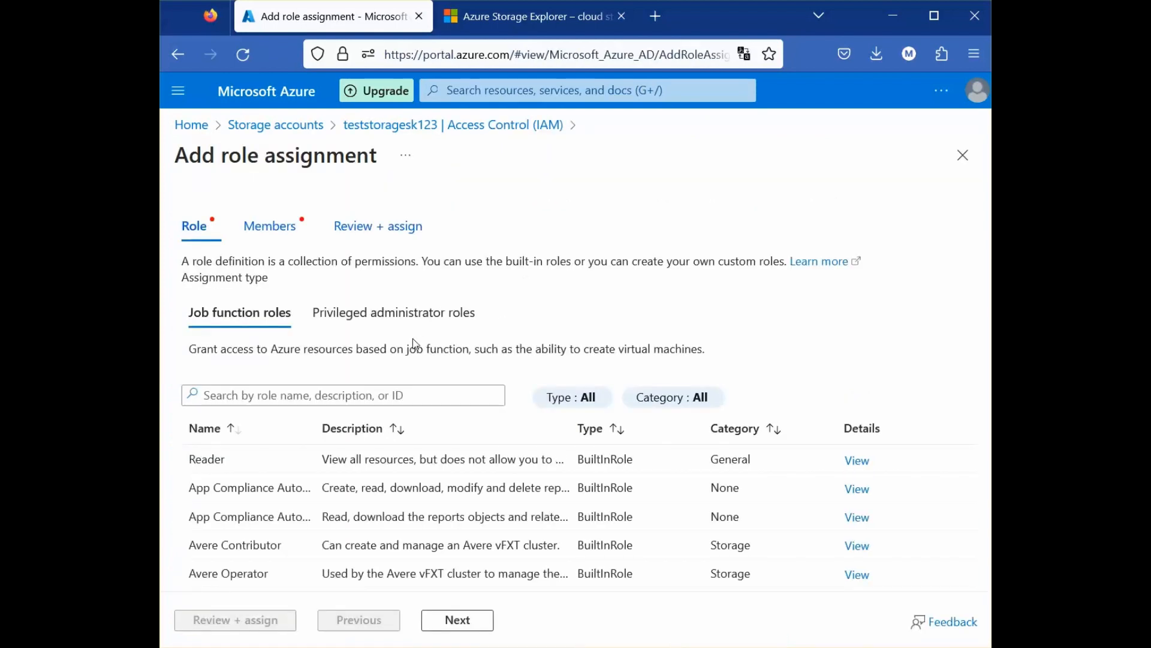
pyautogui.click(255, 395)
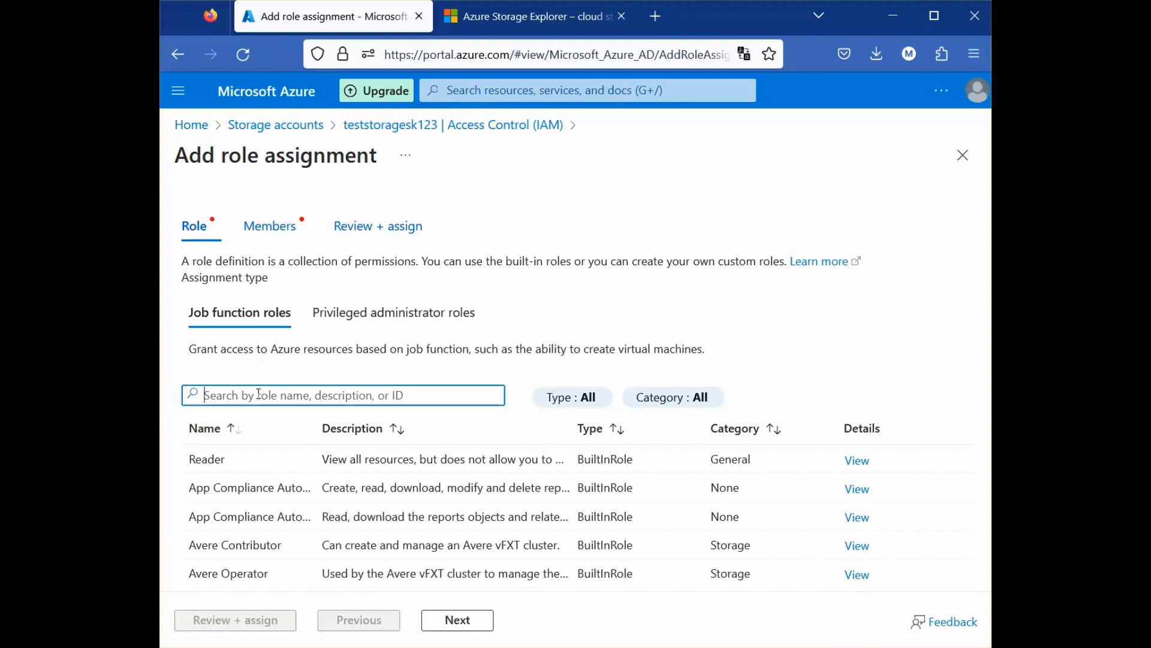
pyautogui.write('blob')
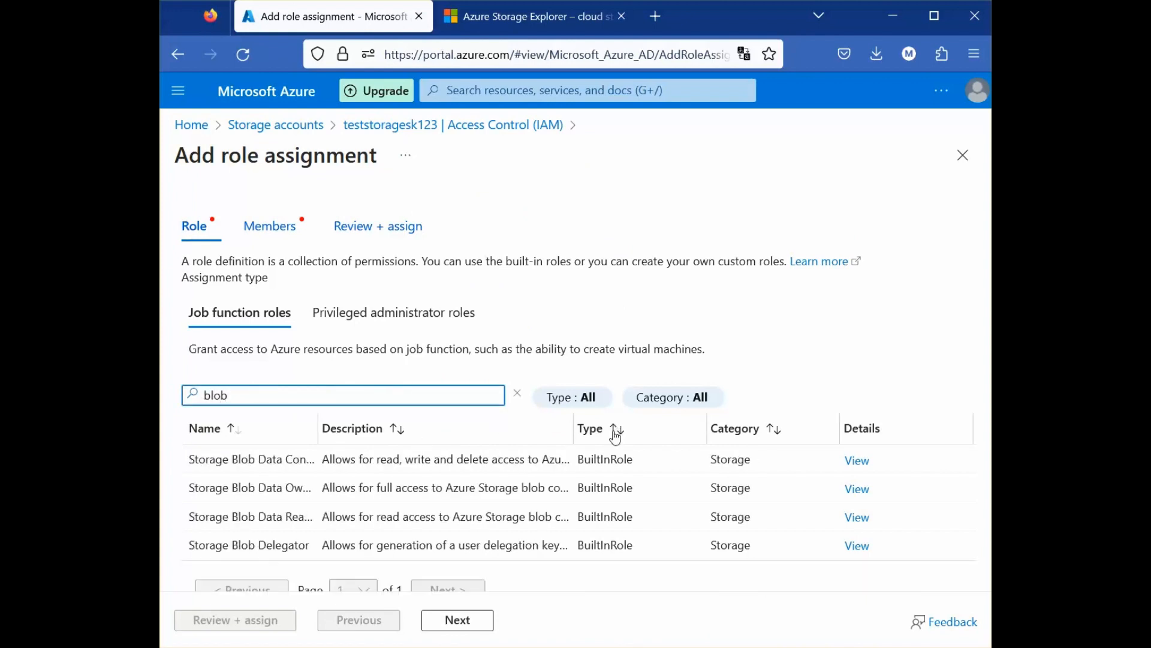
pyautogui.scroll(-1, 614, 432)
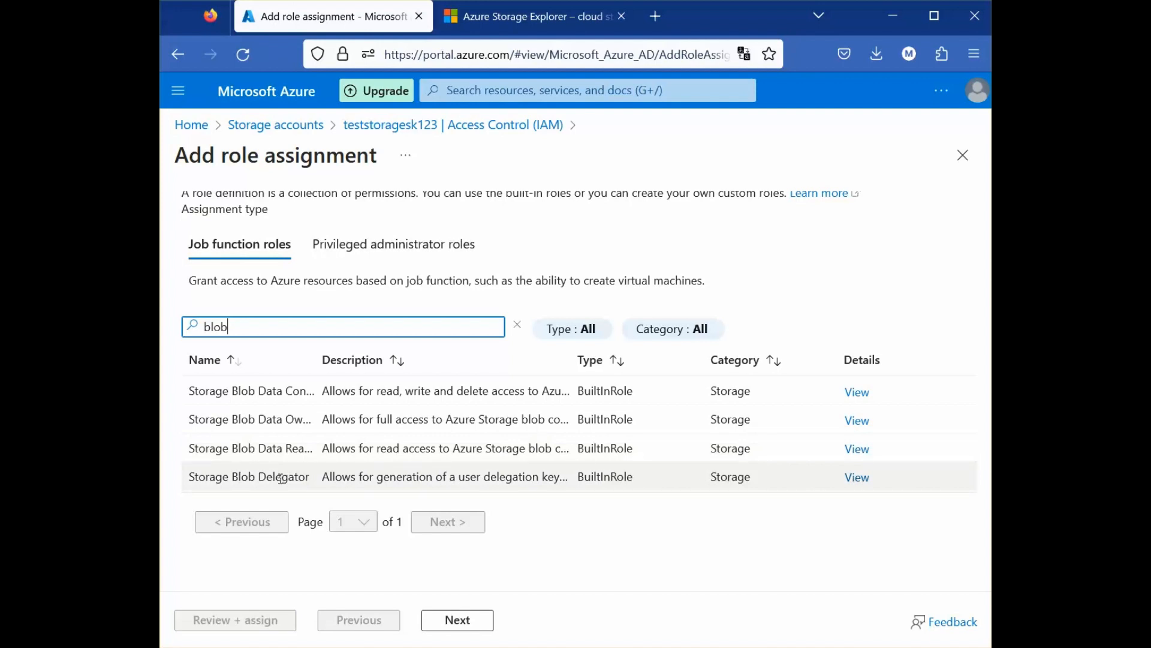
pyautogui.click(245, 448)
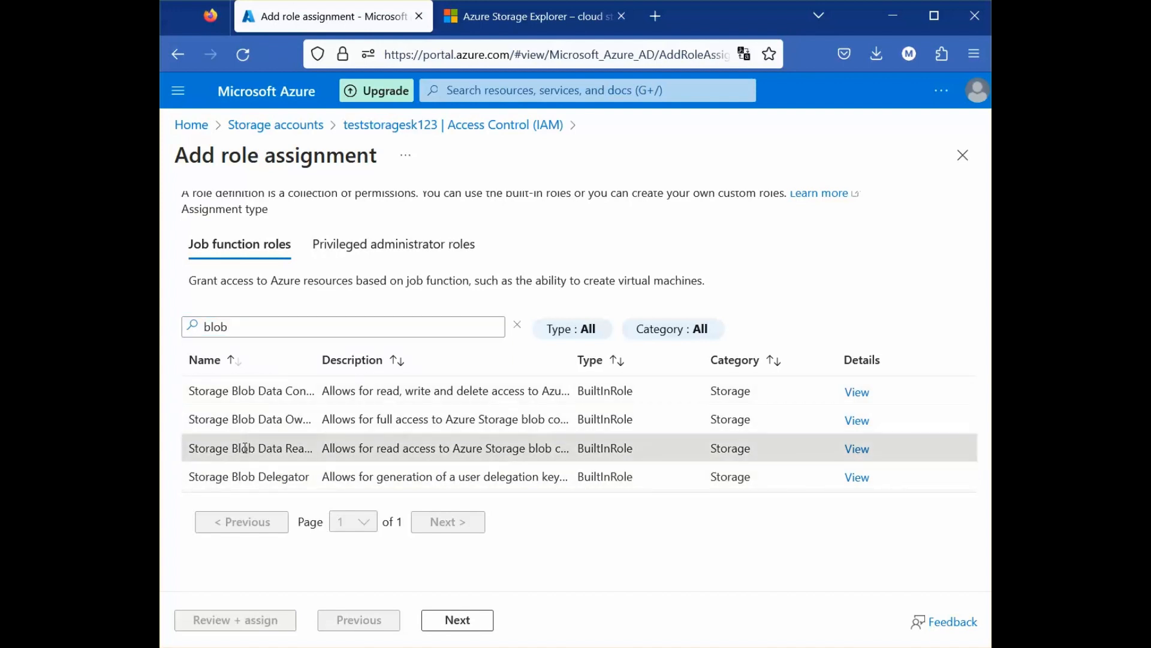
pyautogui.click(459, 624)
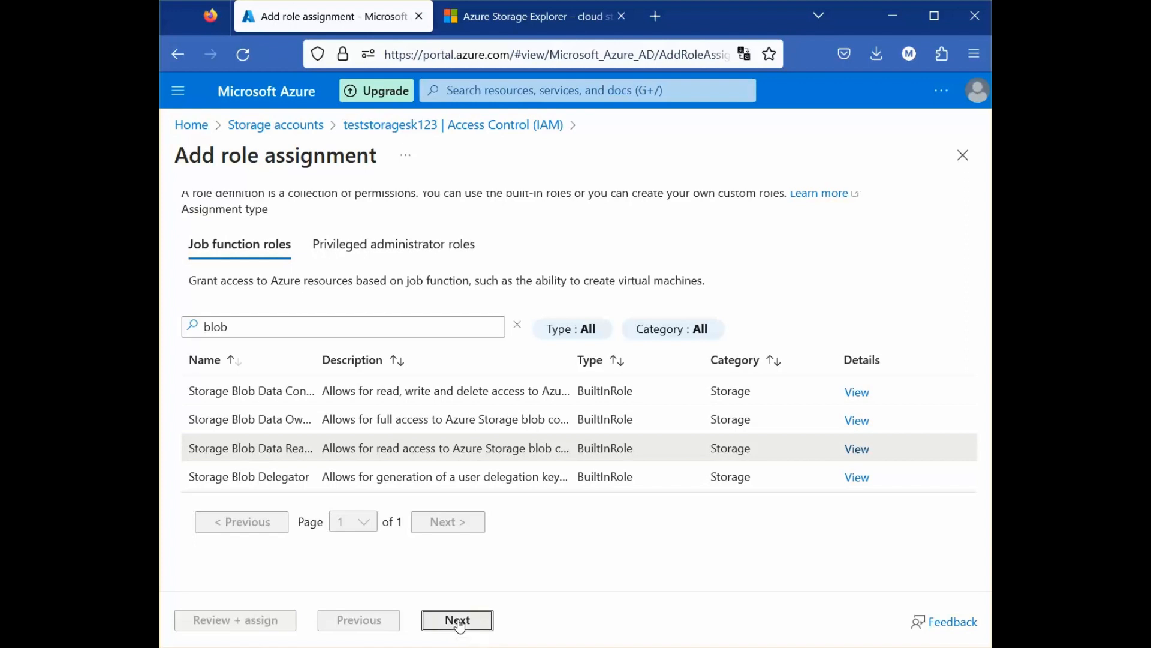
# Step: Add User One as the member, assign the Storage Blob Data Reader role, and dismiss the notification
pyautogui.click(233, 425)
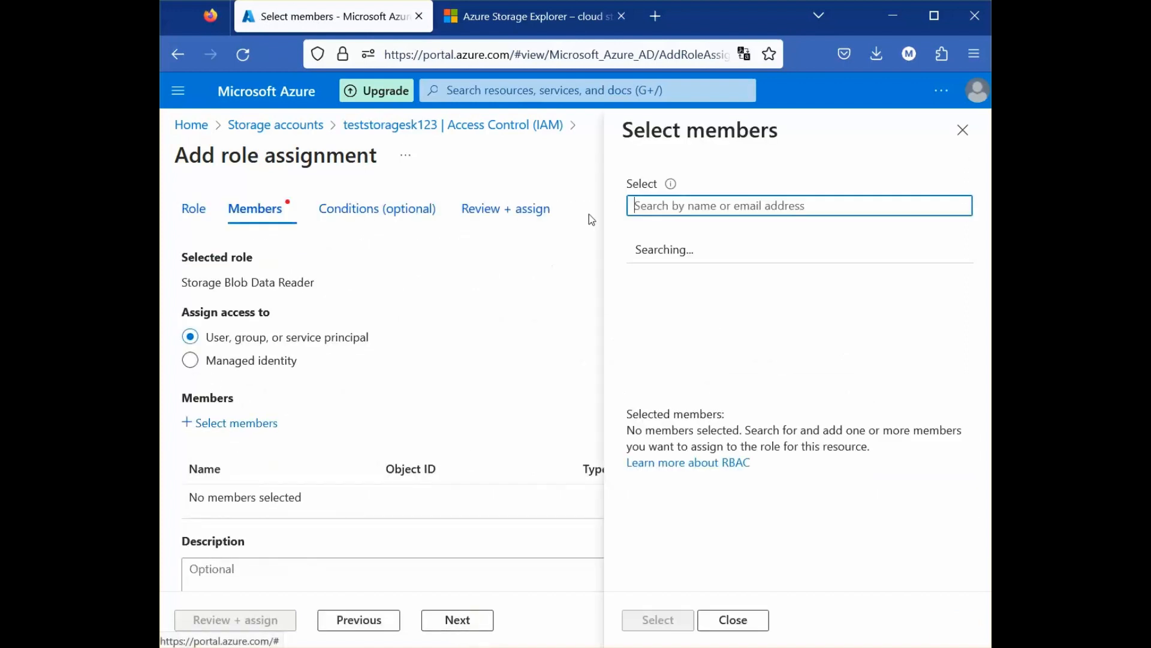
pyautogui.click(748, 310)
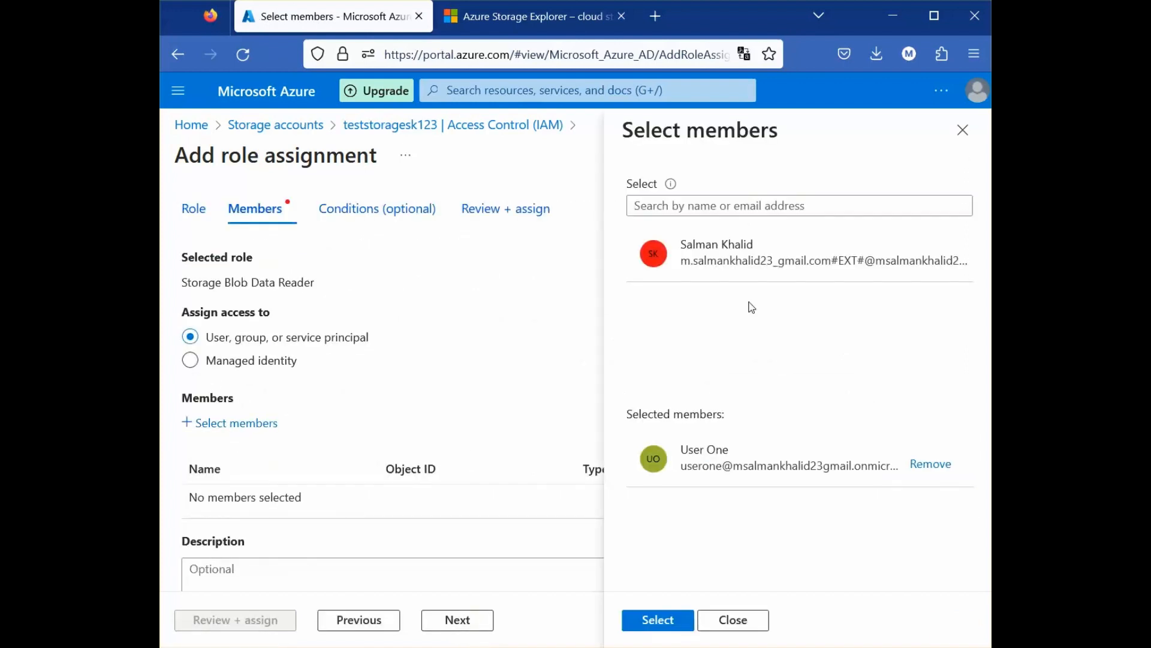
pyautogui.click(663, 618)
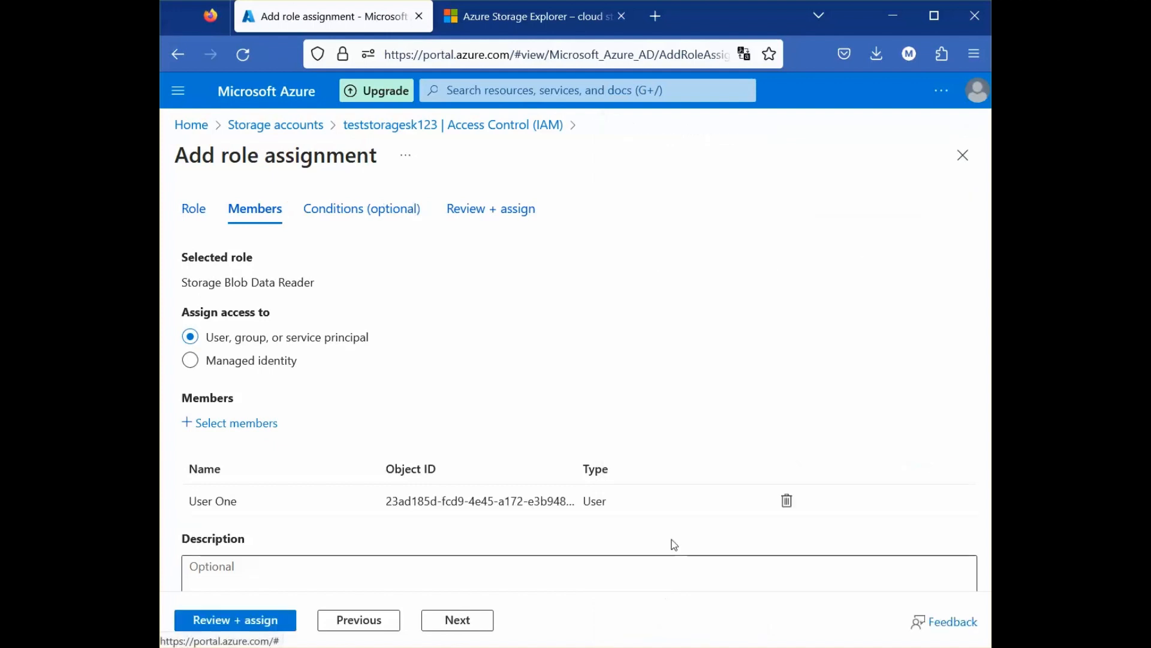
pyautogui.click(257, 627)
pyautogui.click(257, 618)
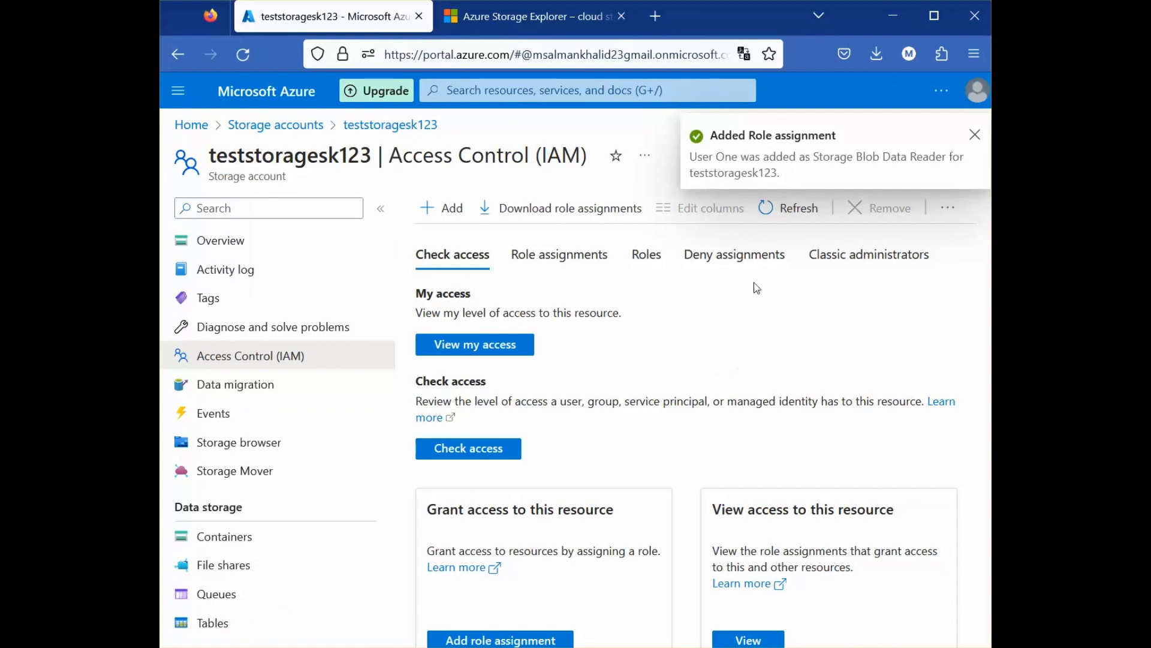
pyautogui.click(975, 137)
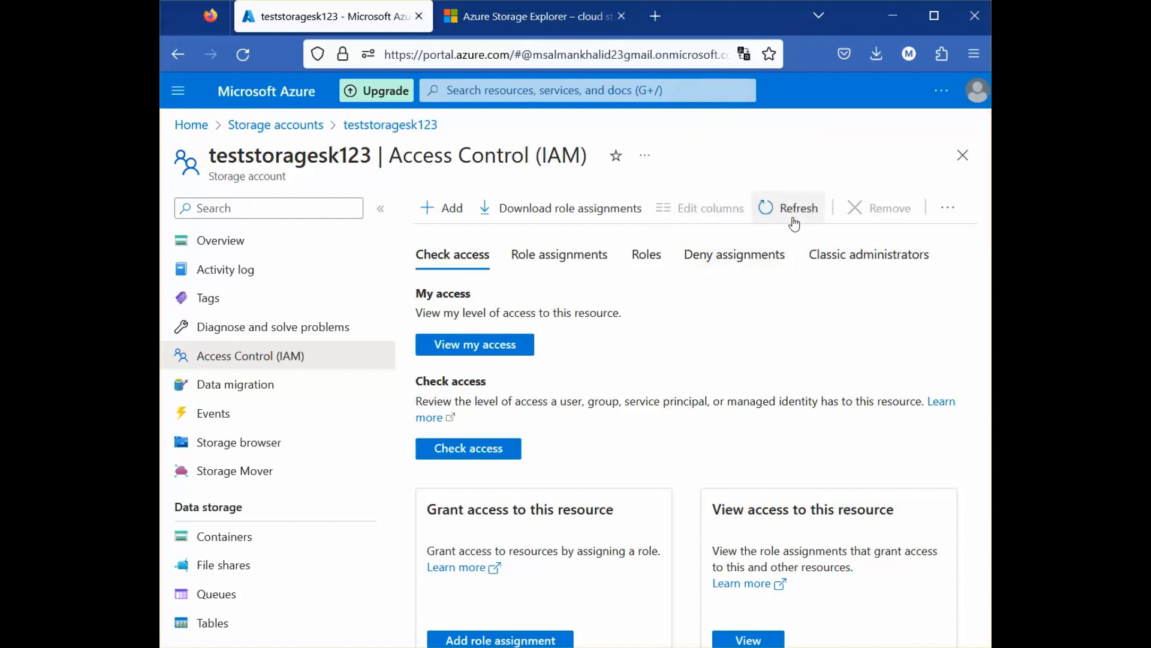
# Step: Review the storage account's role assignments, examining the roles held by User One
pyautogui.click(554, 262)
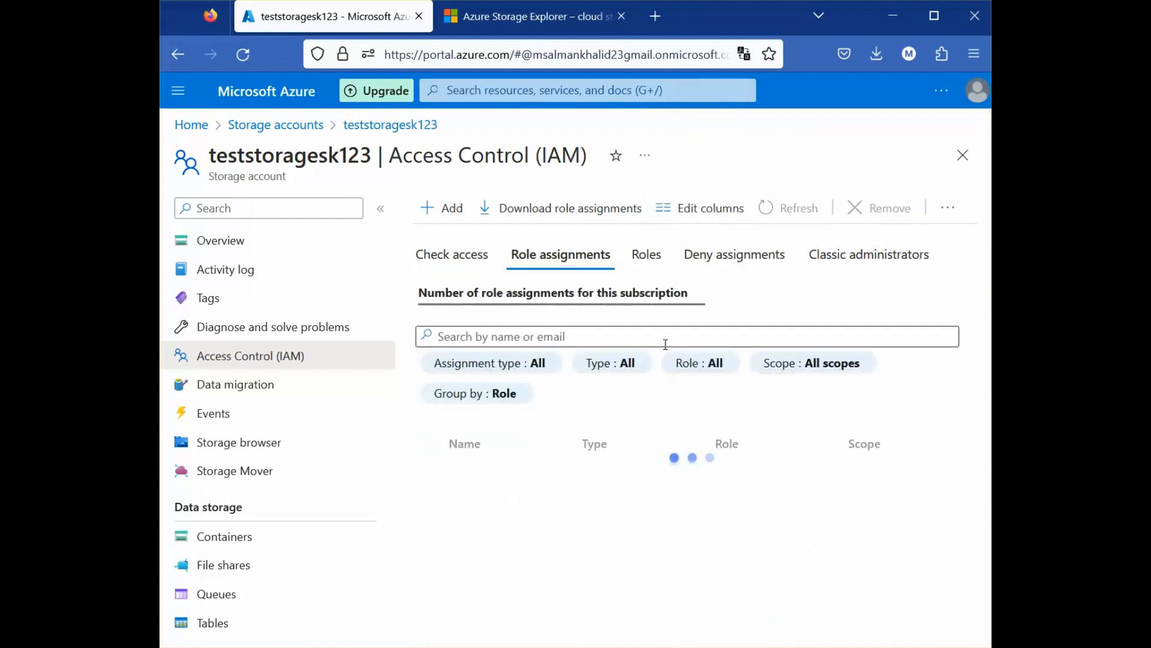
pyautogui.scroll(-2, 834, 456)
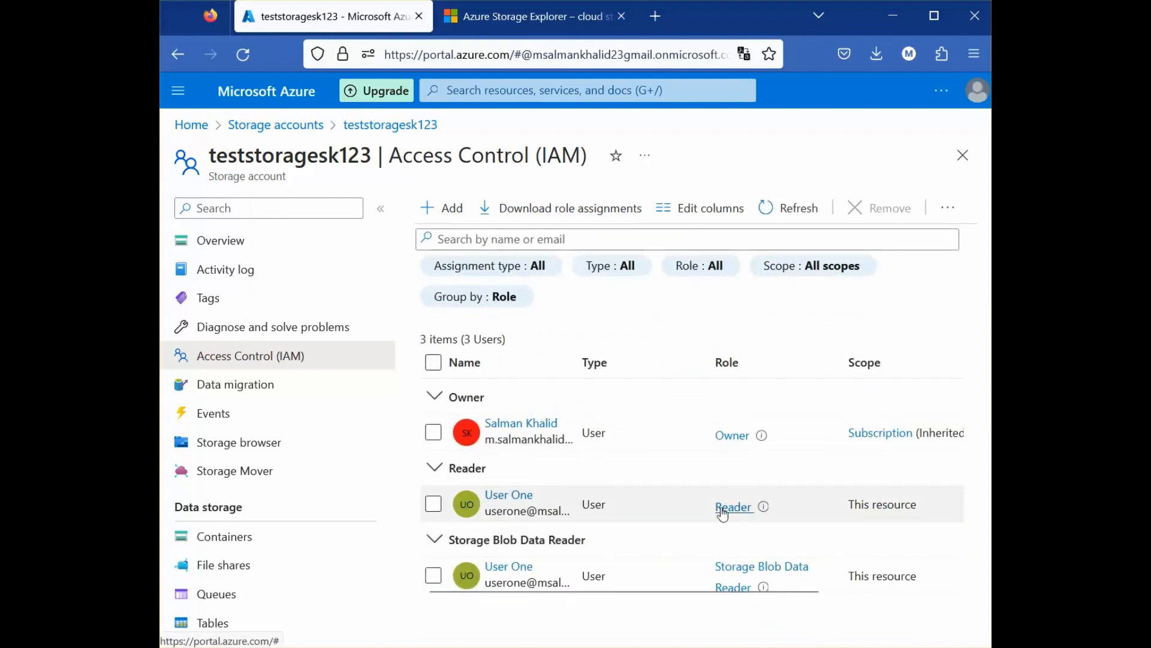
pyautogui.doubleClick(743, 511)
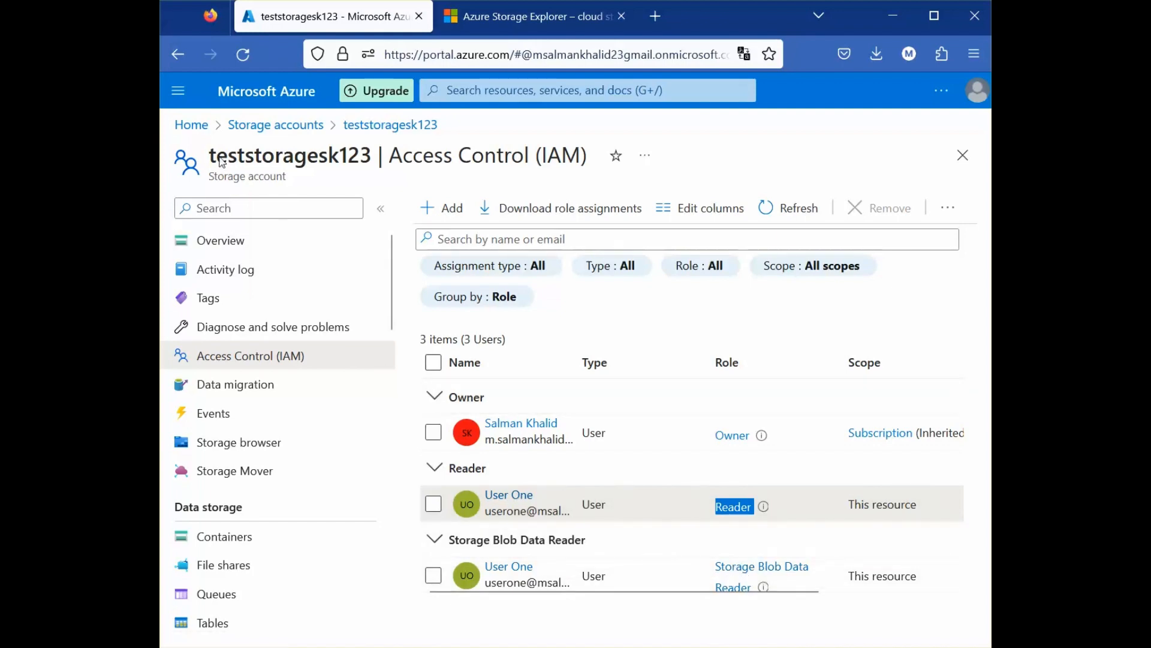
# Step: Open the Azure Active Directory users list and copy User One's user principal name to the clipboard
pyautogui.click(191, 125)
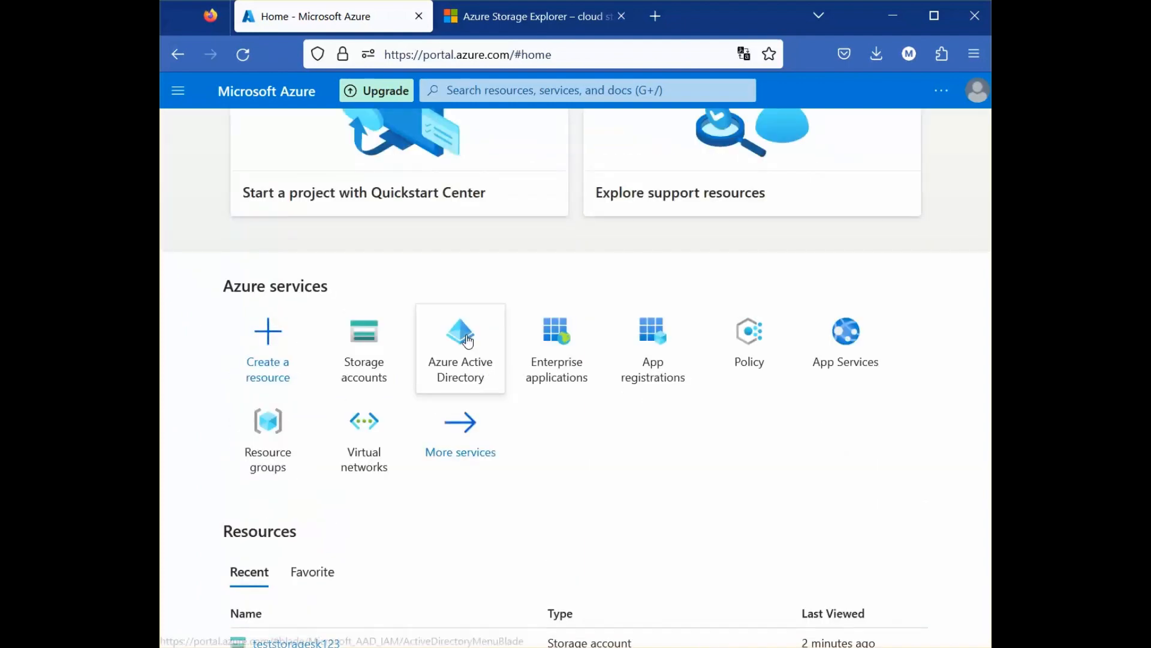
pyautogui.click(474, 357)
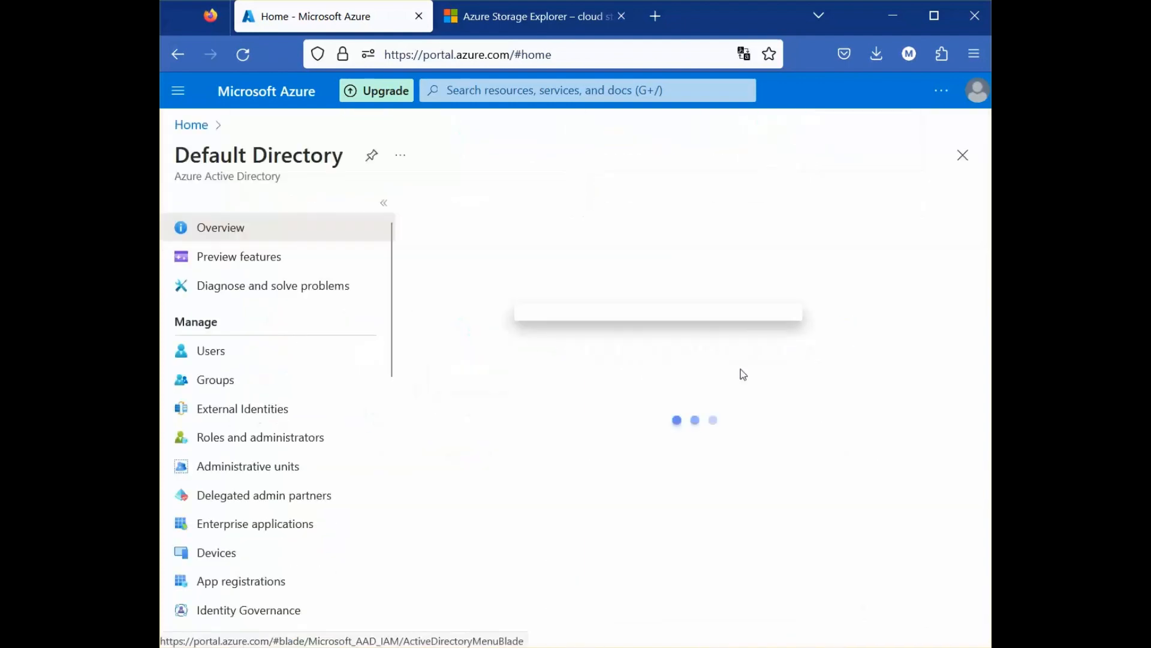
pyautogui.click(250, 350)
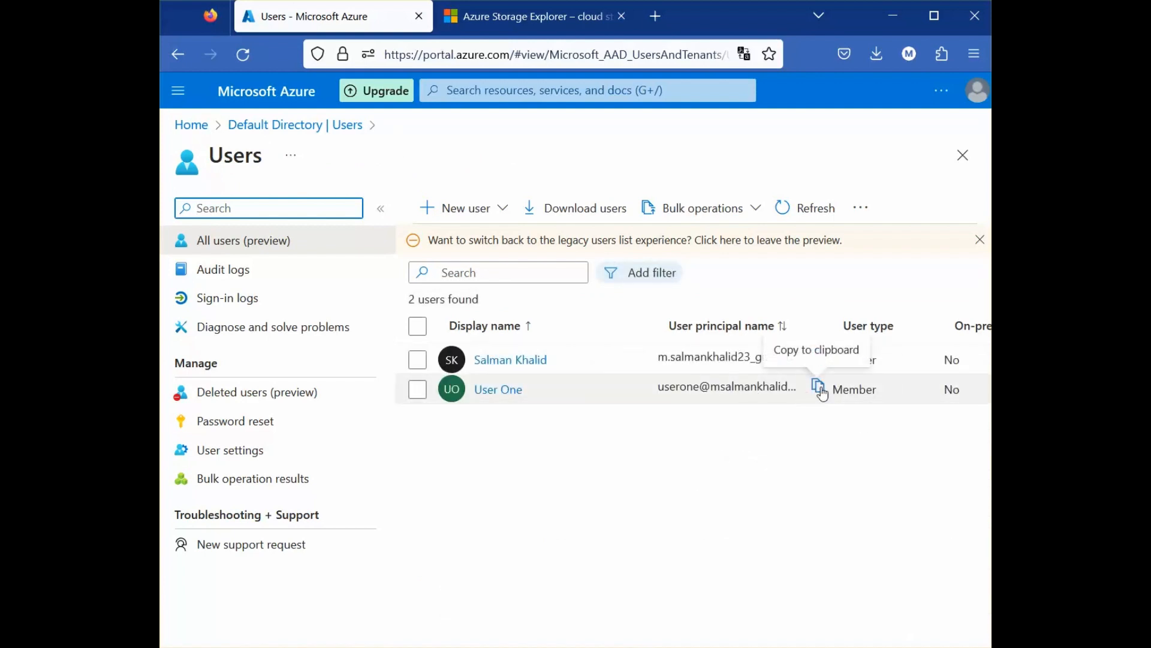
pyautogui.click(820, 390)
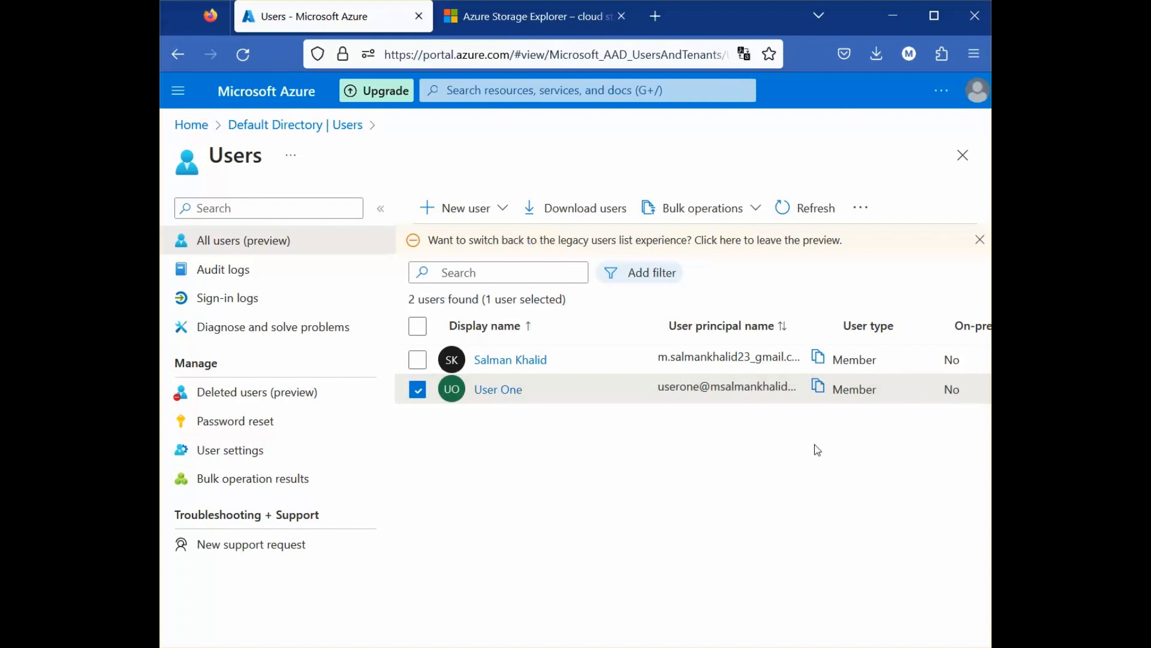
pyautogui.click(818, 391)
pyautogui.click(817, 390)
# Step: Switch to Azure Storage Explorer, sign in to the Azure environment with the User One account, and return to Storage Explorer from the browser
pyautogui.click(912, 643)
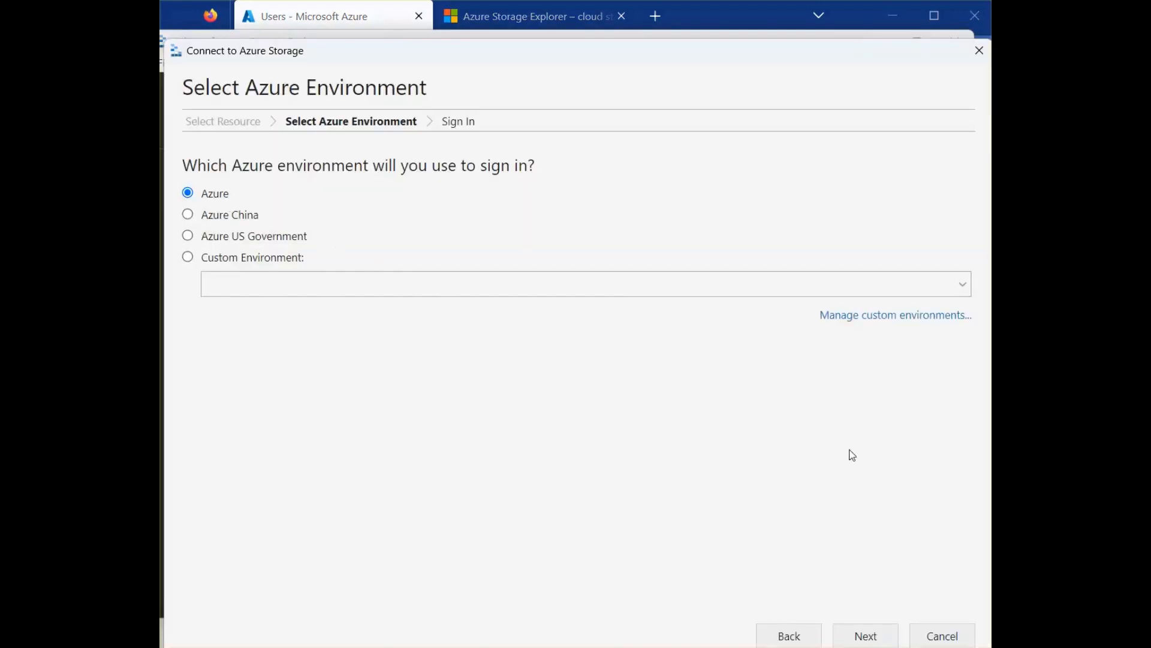
pyautogui.click(864, 632)
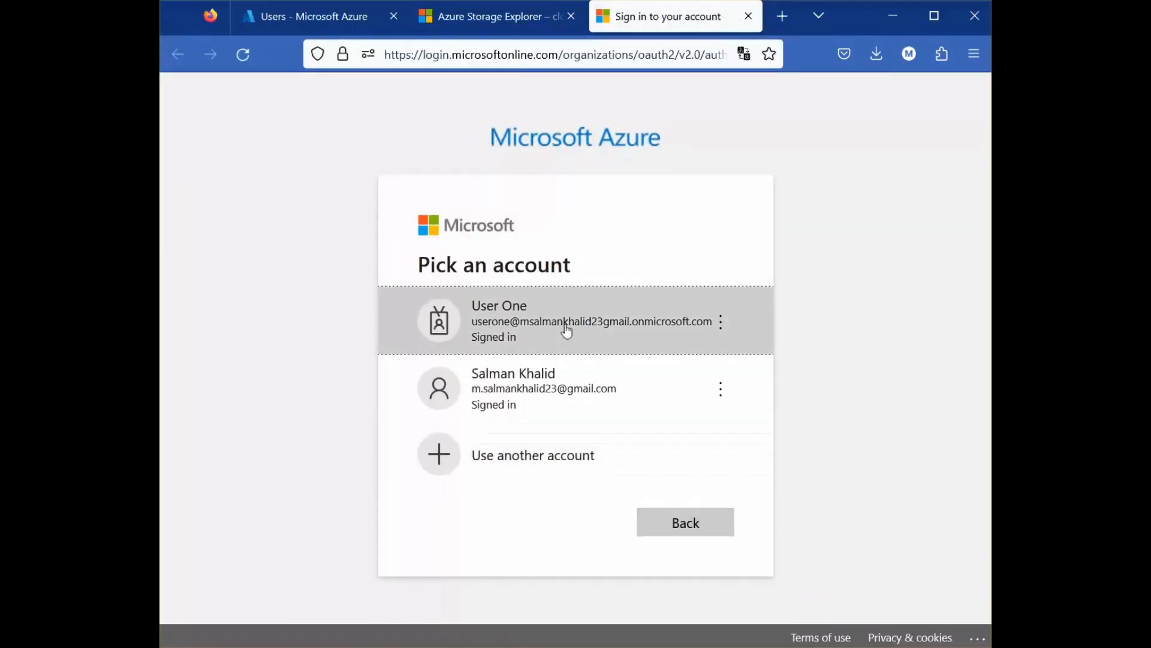
pyautogui.click(577, 324)
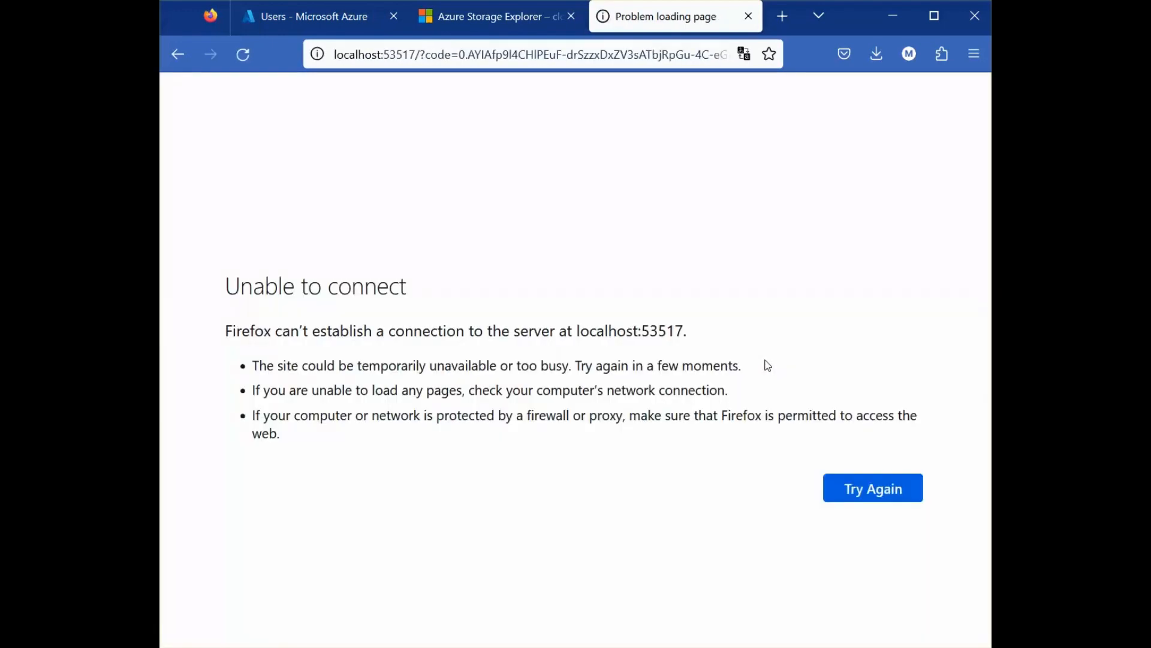
pyautogui.hotkey('alt', 'Tab')
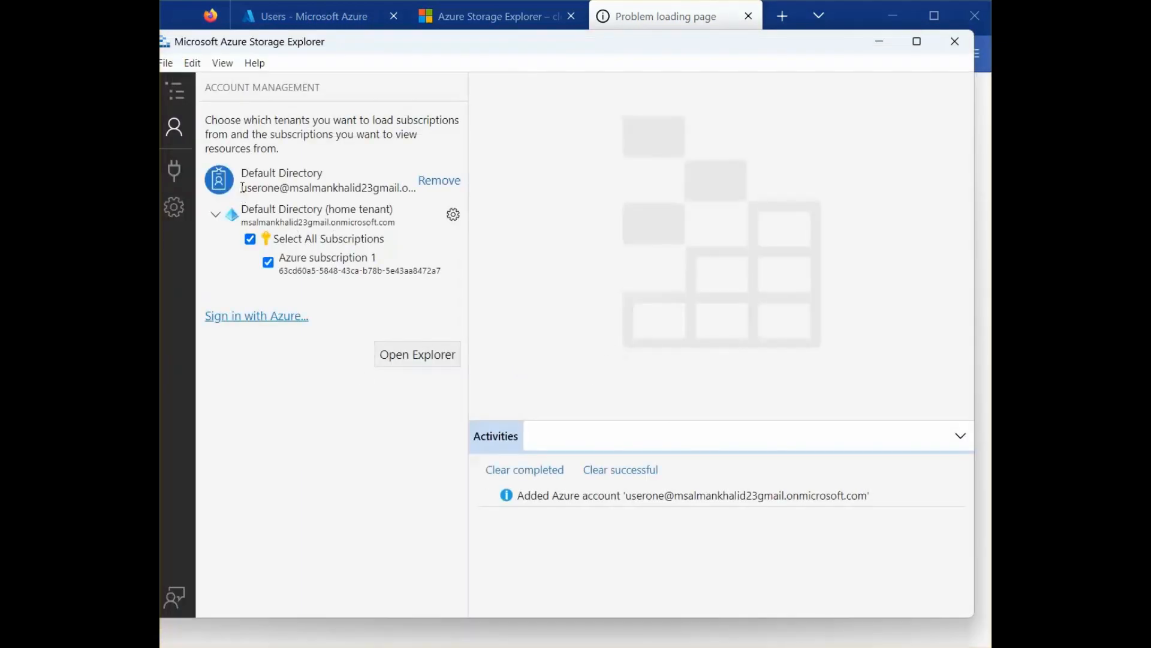
# Step: Check the signed-in account, keep Azure subscription 1 selected, and open the resource explorer
pyautogui.moveTo(243, 187); pyautogui.dragTo(388, 188)
pyautogui.click(321, 373)
pyautogui.click(270, 266)
pyautogui.click(270, 265)
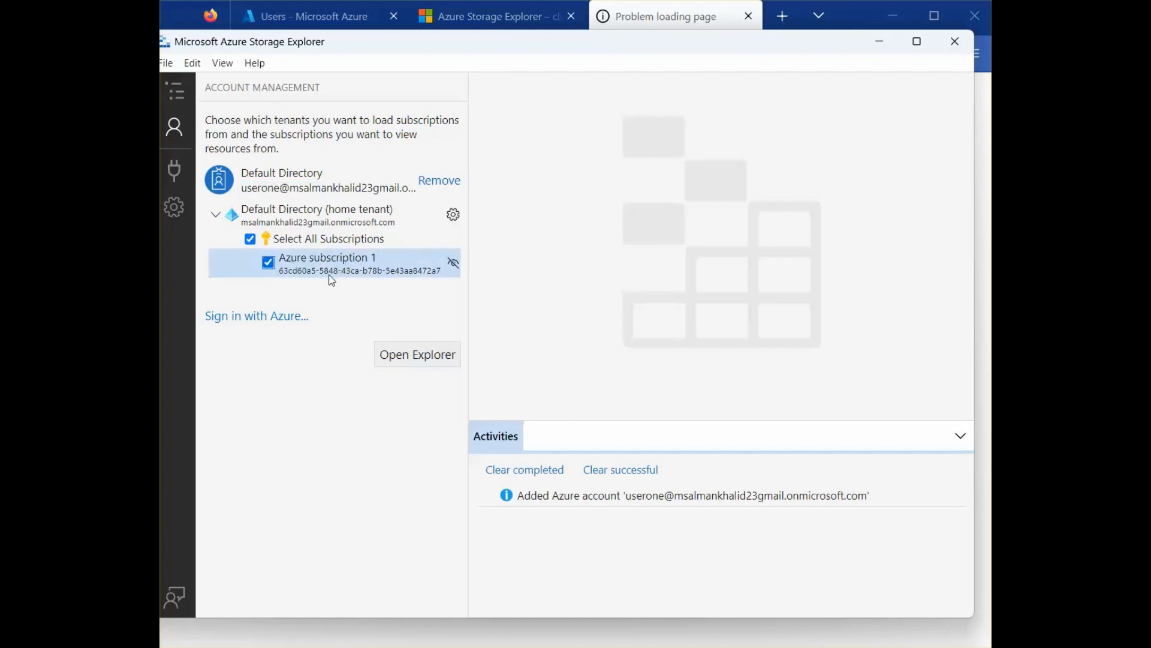
pyautogui.click(414, 362)
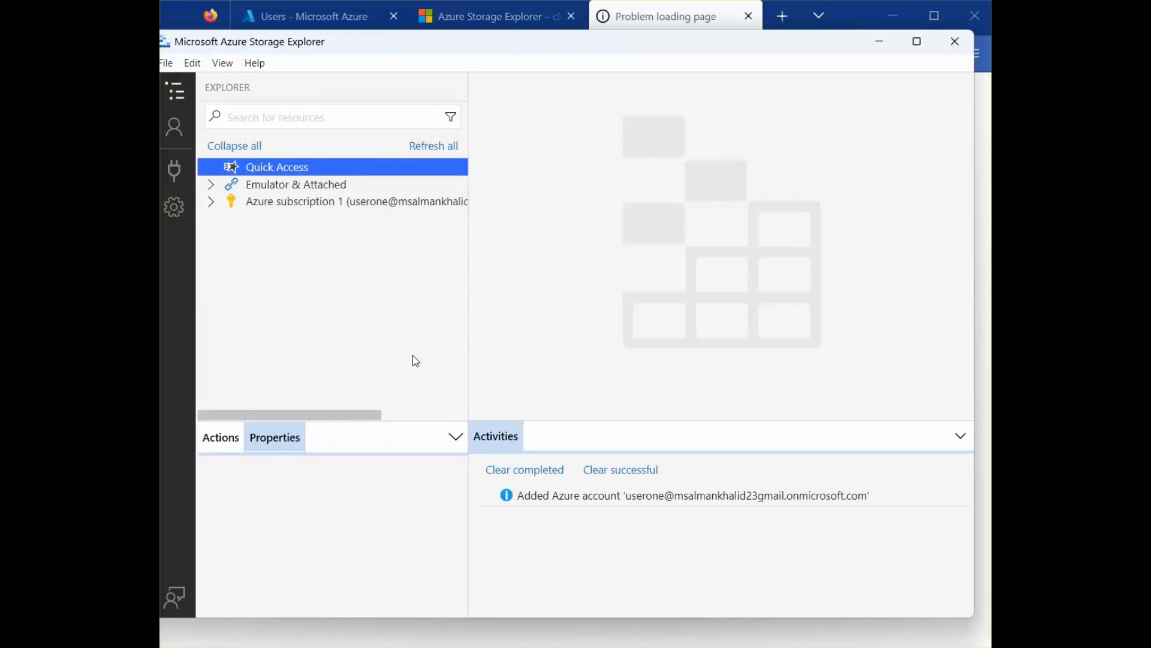
# Step: Expand Azure subscription 1 down to the blob containers of teststoragesk123, open sk-container, and select test.txt
pyautogui.click(216, 203)
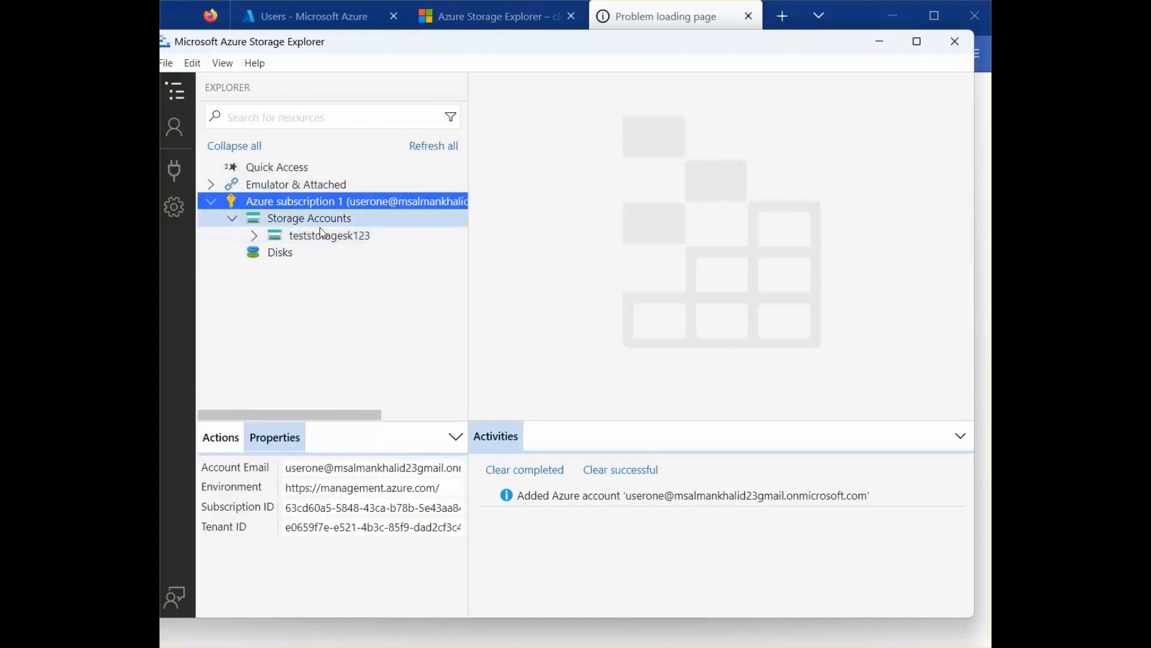
pyautogui.click(255, 237)
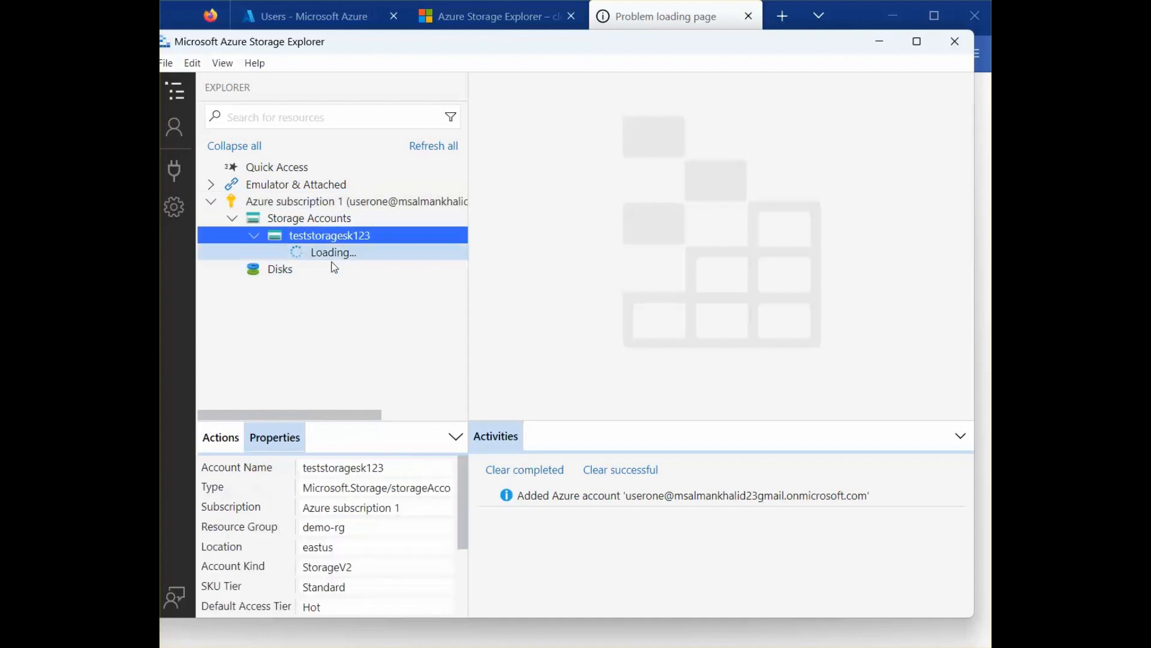
pyautogui.click(306, 255)
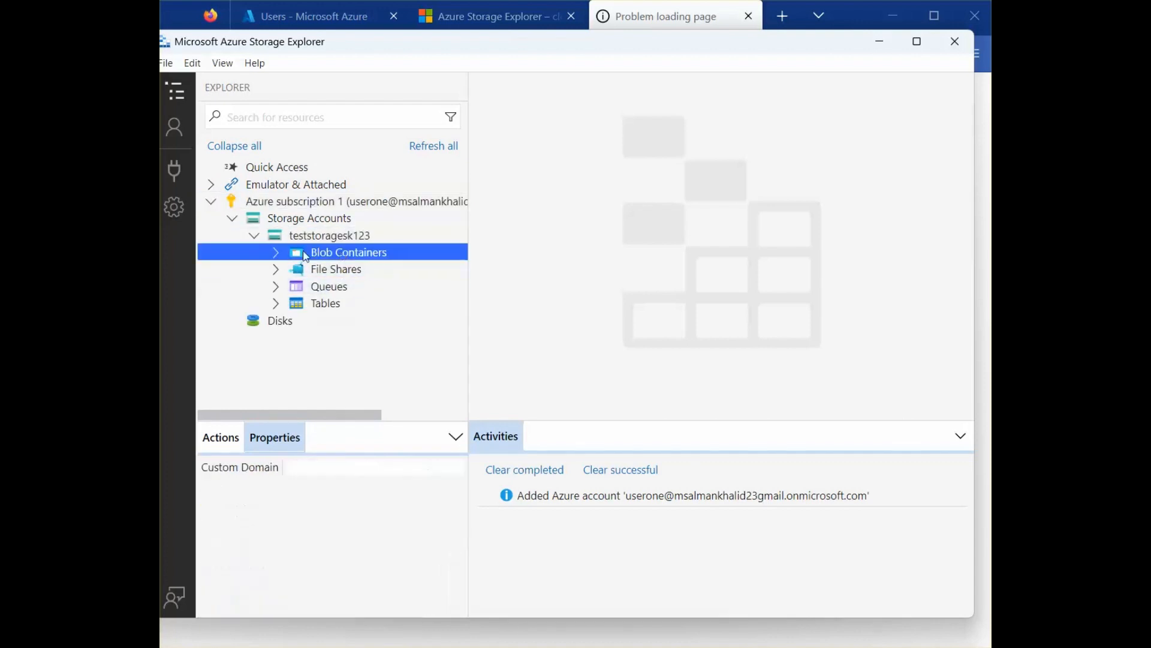
pyautogui.click(277, 252)
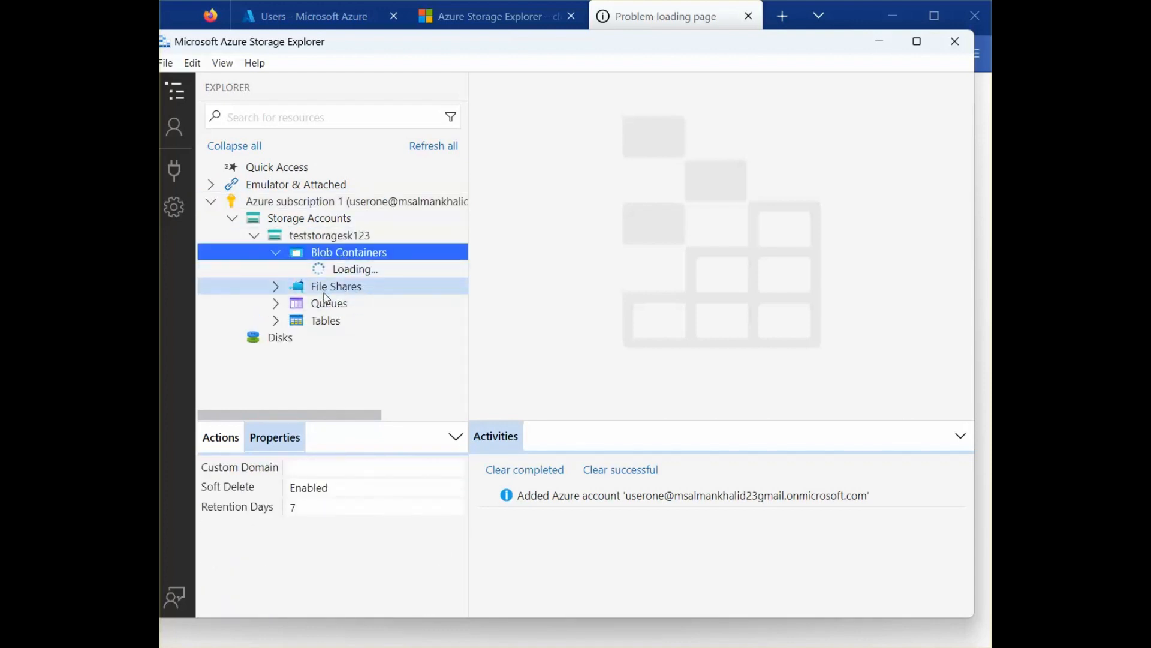
pyautogui.click(344, 286)
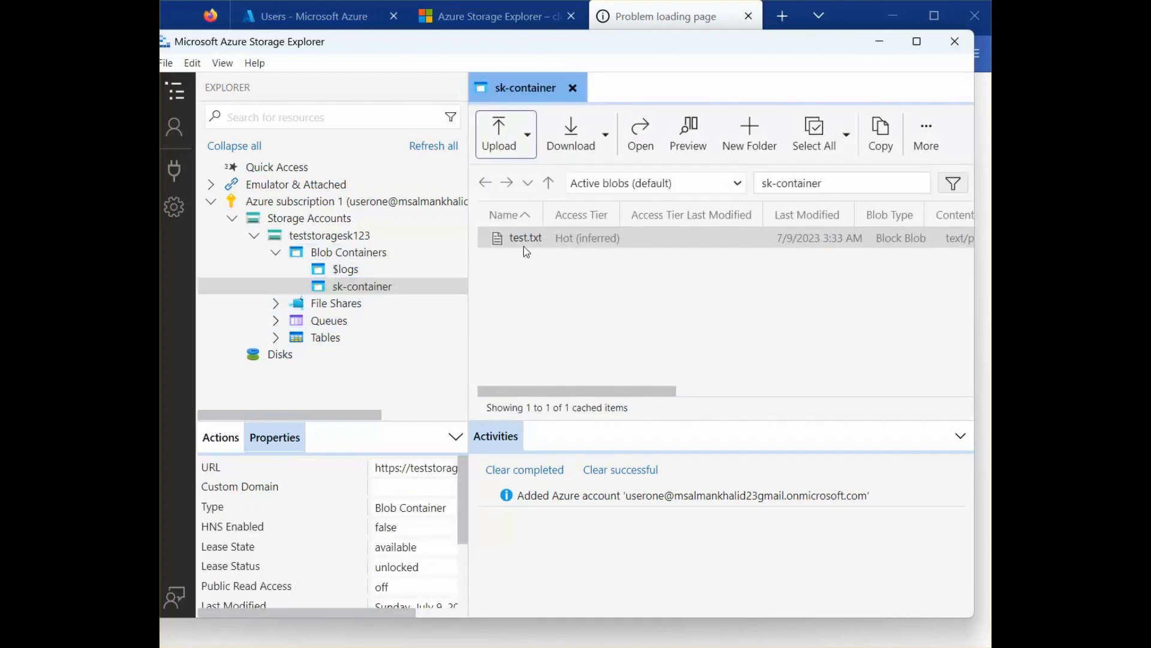
pyautogui.click(519, 242)
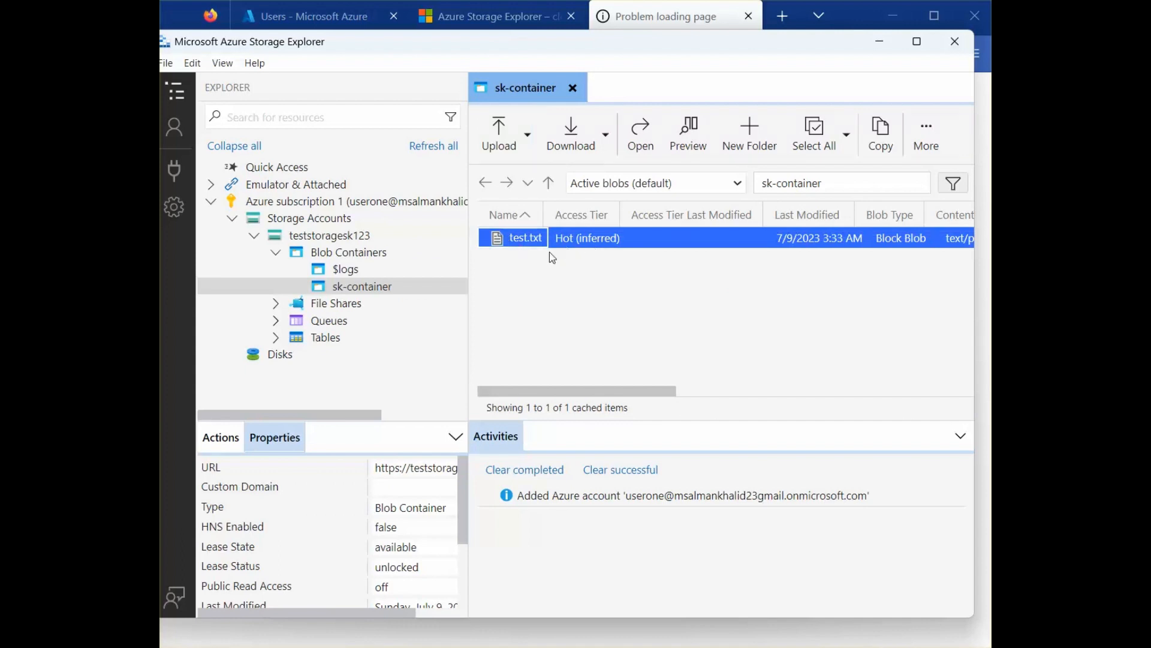